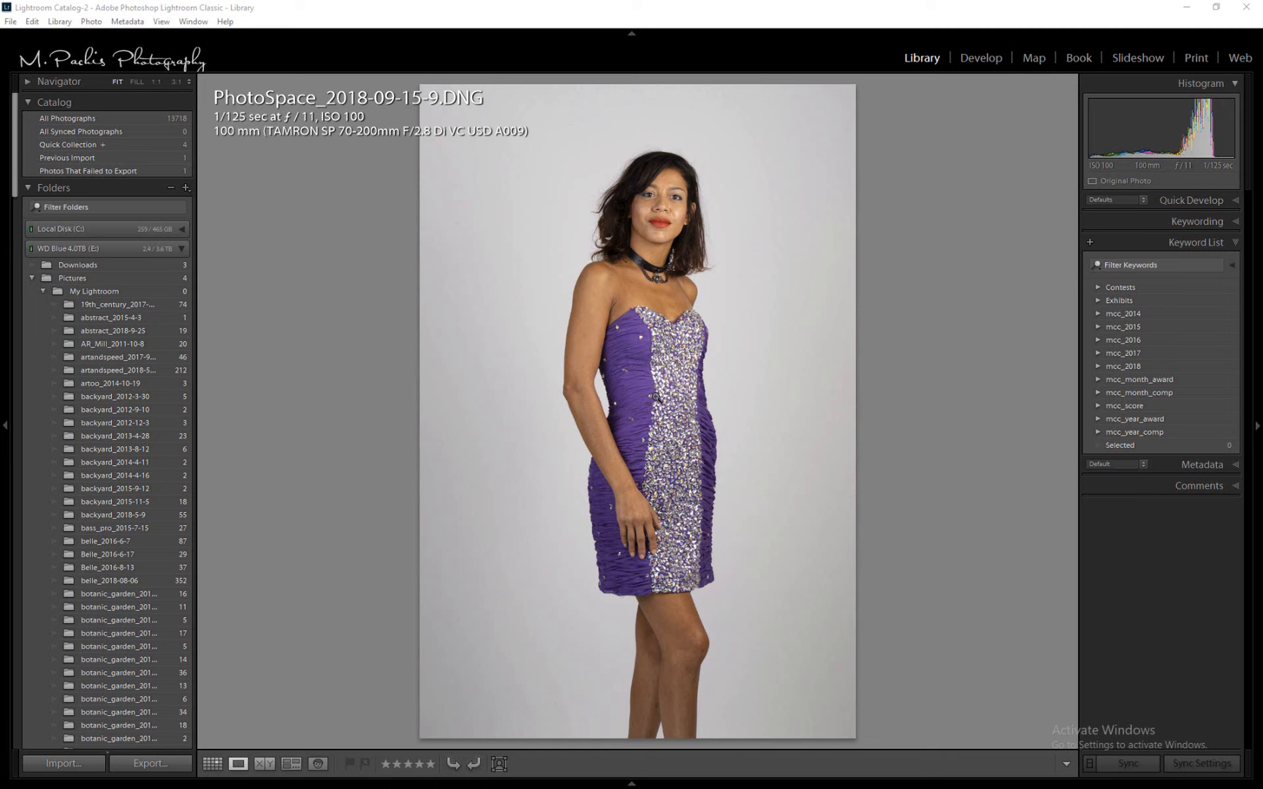
- Export the photo to Luminar 2018 with no preset group and the image format set to Original
click(10, 21)
click(66, 222)
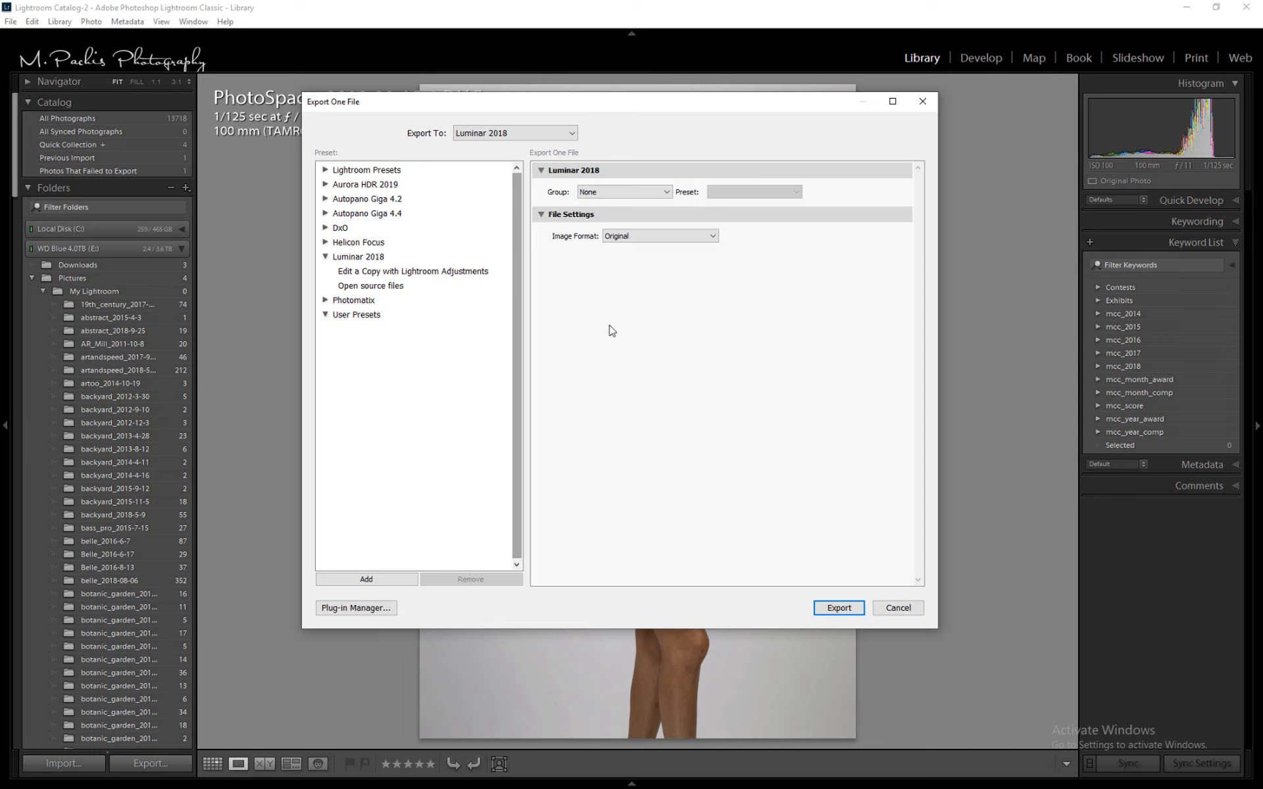
click(839, 608)
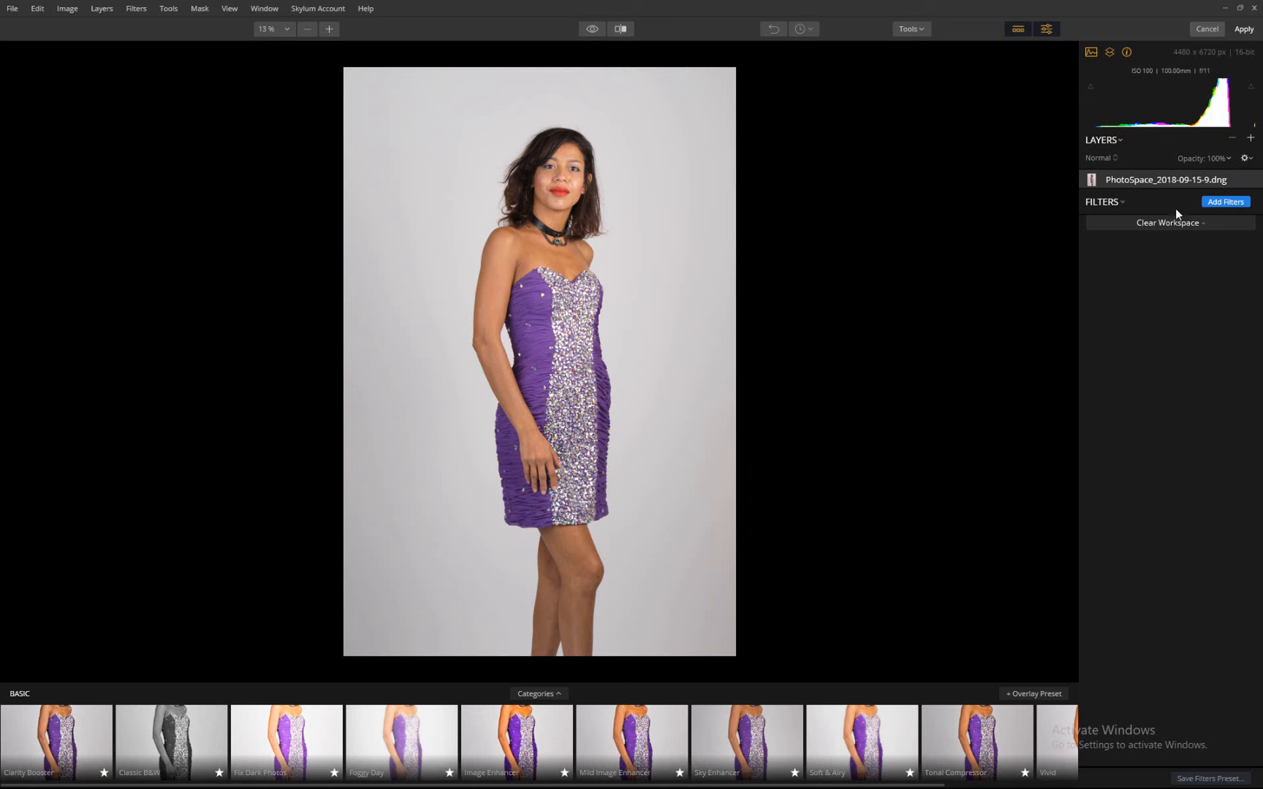
- Add the LUT Mapping filter from the Professional filters to the photo
click(1220, 201)
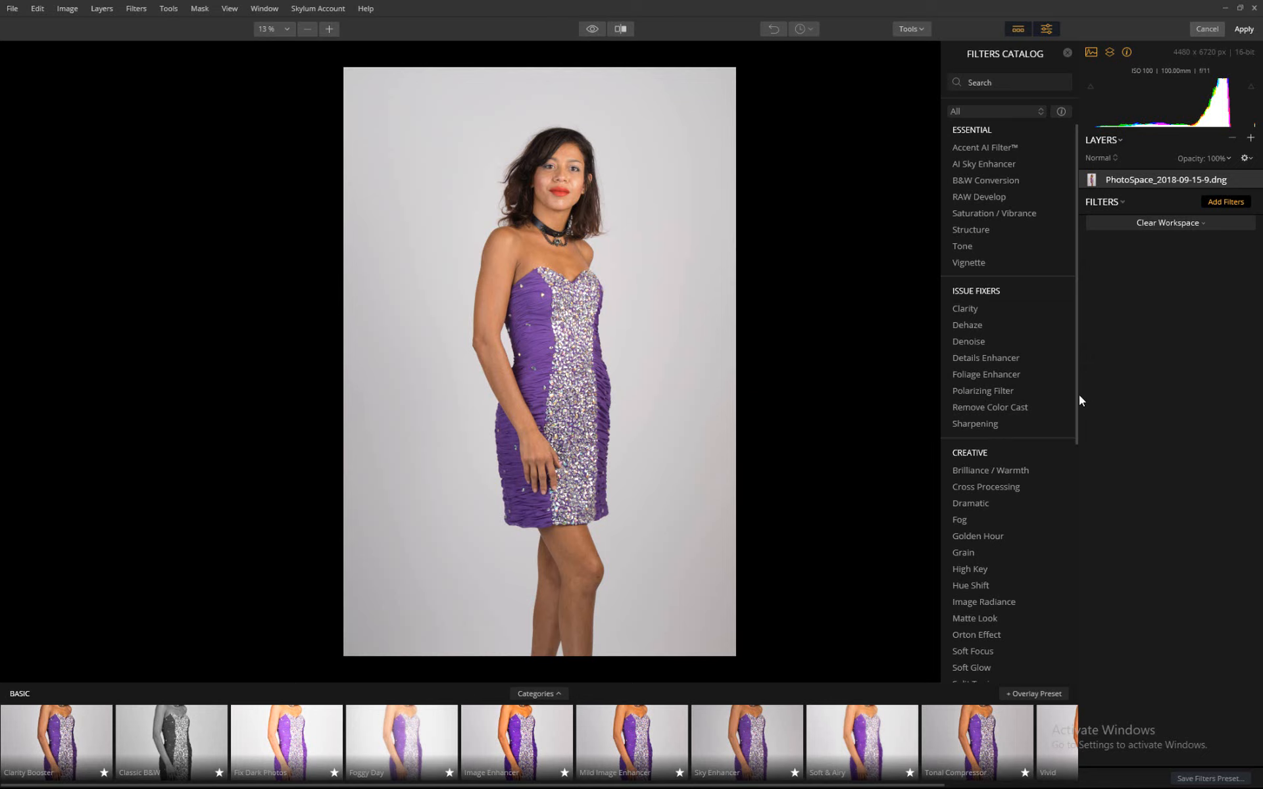
drag(1077, 395, 1069, 661)
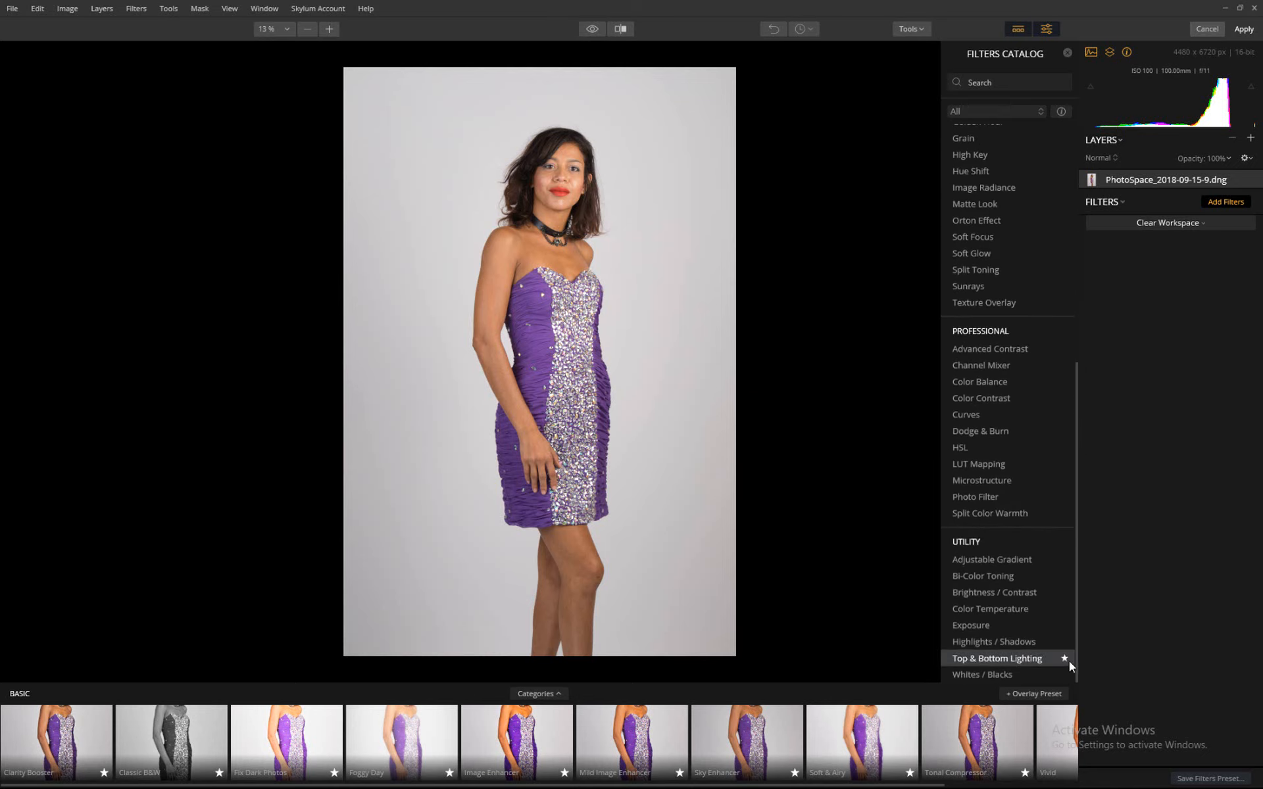
click(981, 464)
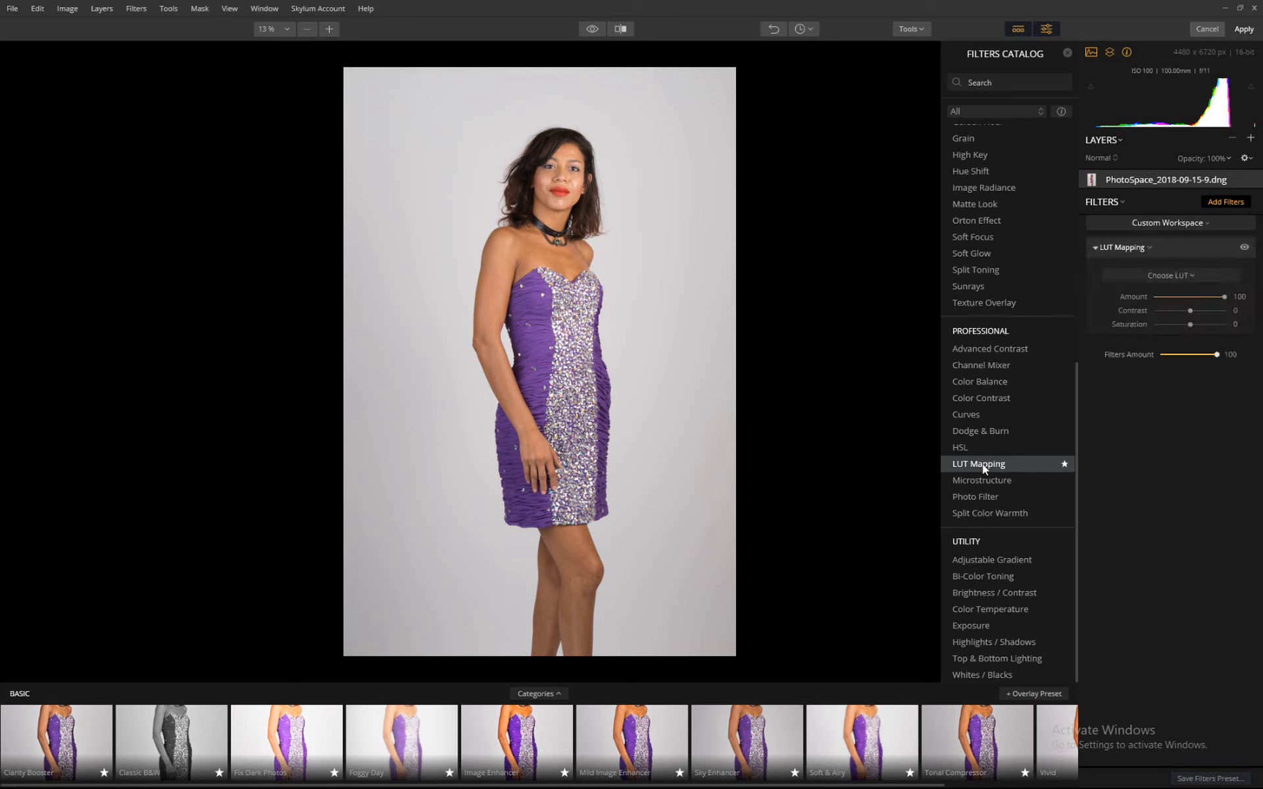
mouse_move(1225, 247)
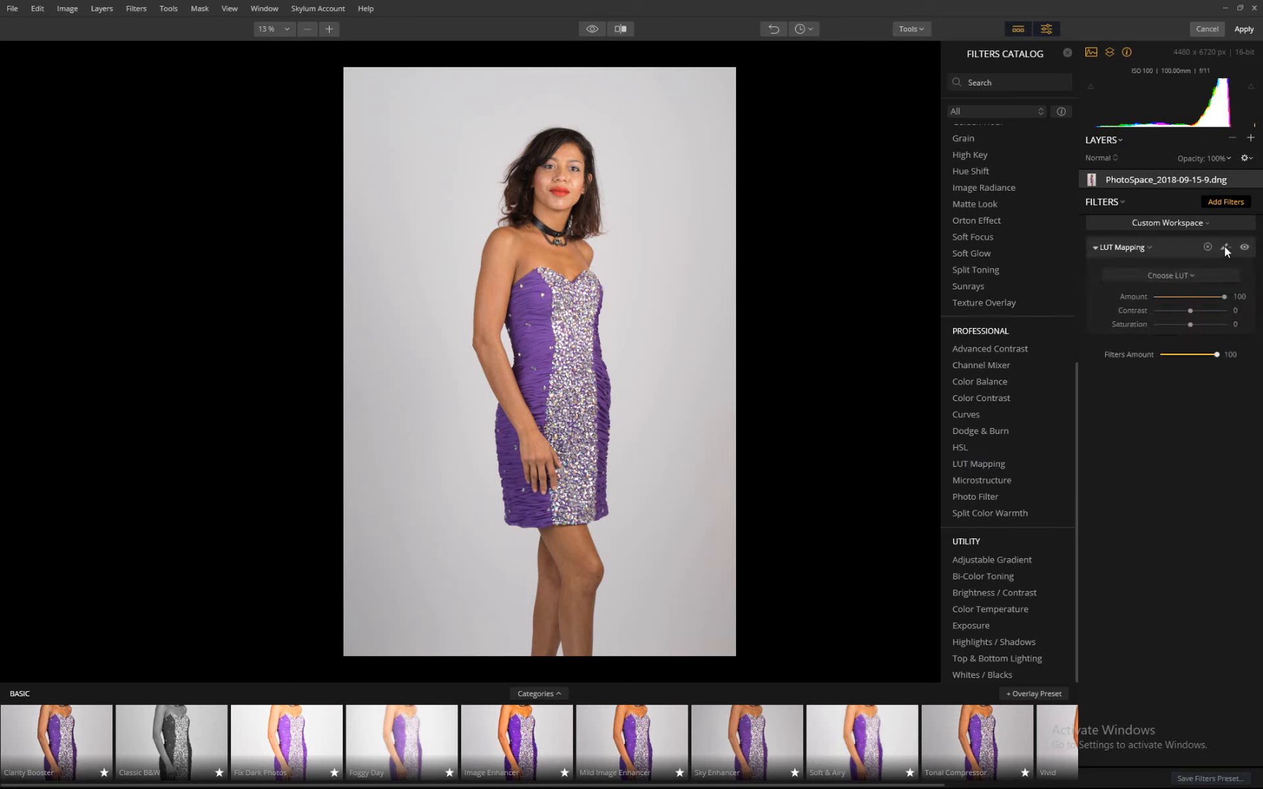
- Load the custom LUT file PhotoSpace_2018-09-15-9.CUBE into the LUT Mapping filter and compare the photo with and without it
click(1192, 275)
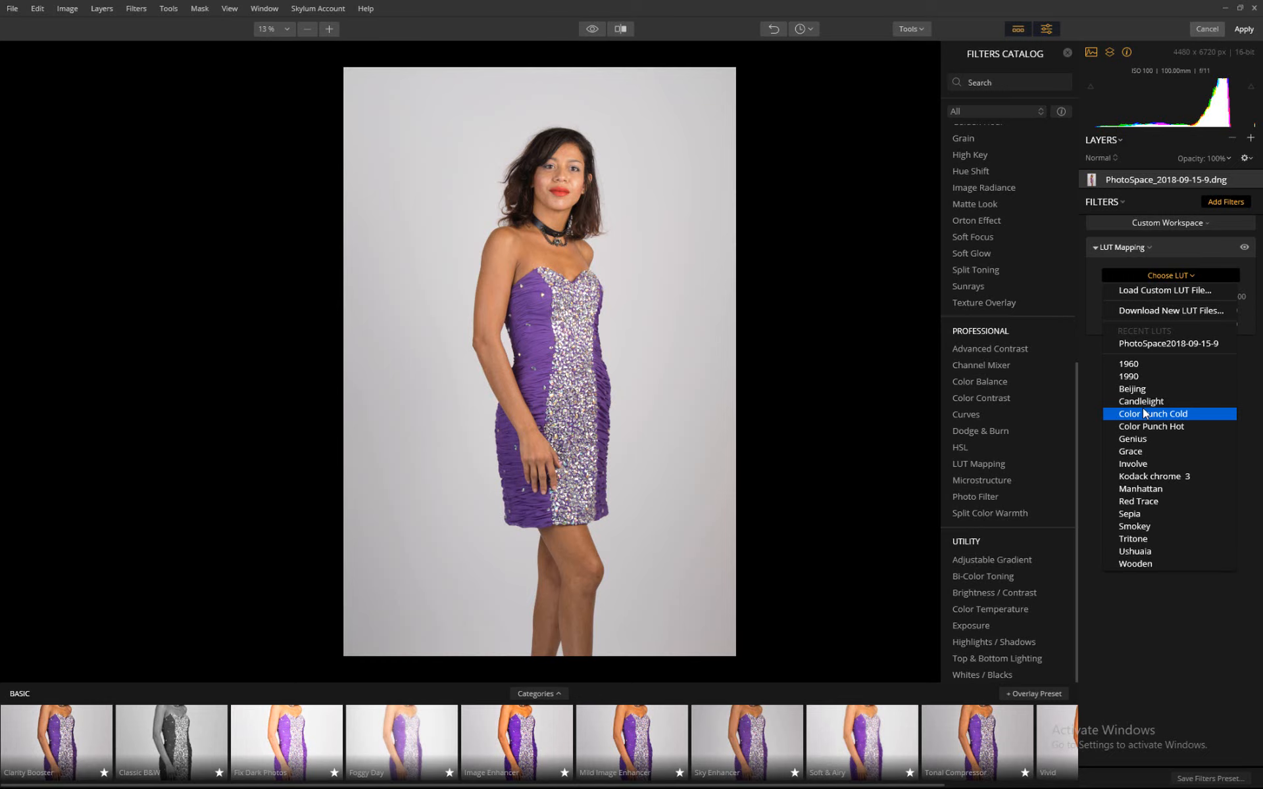
click(1156, 289)
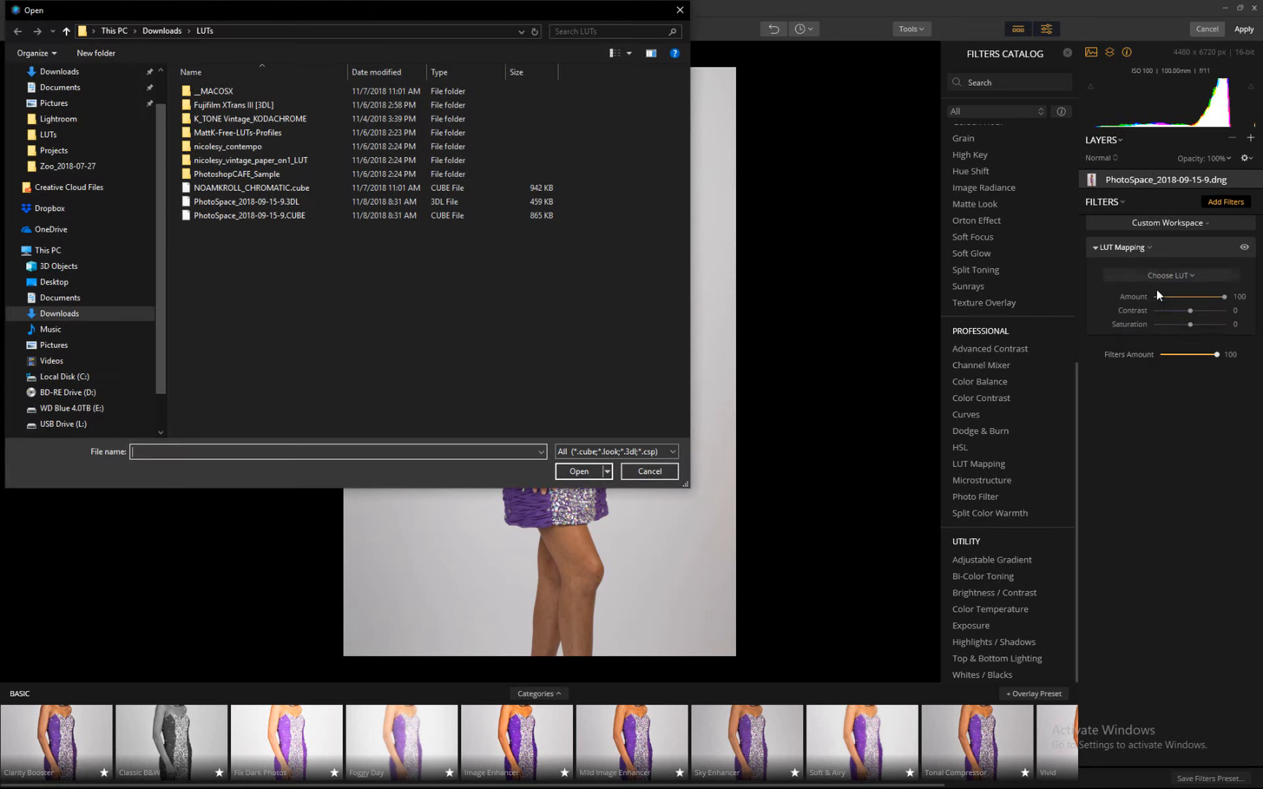
drag(456, 13, 673, 129)
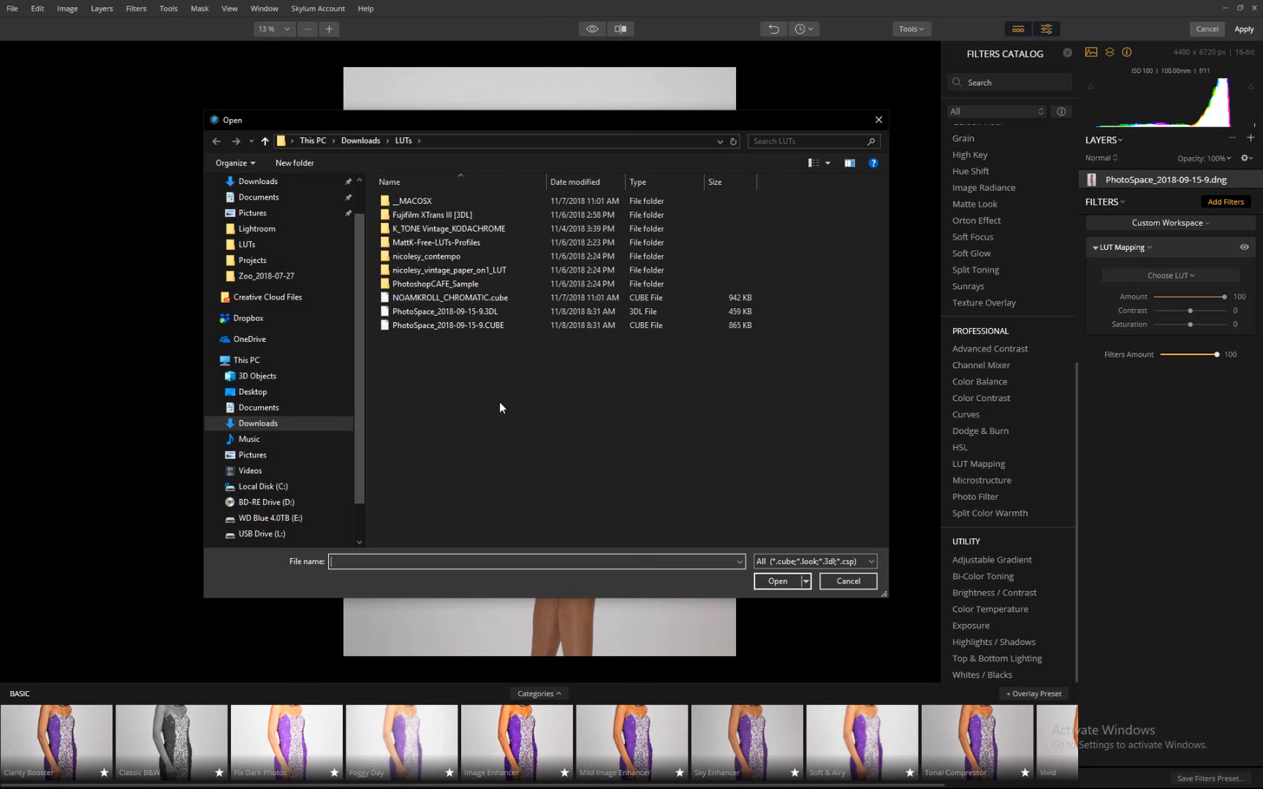
click(501, 326)
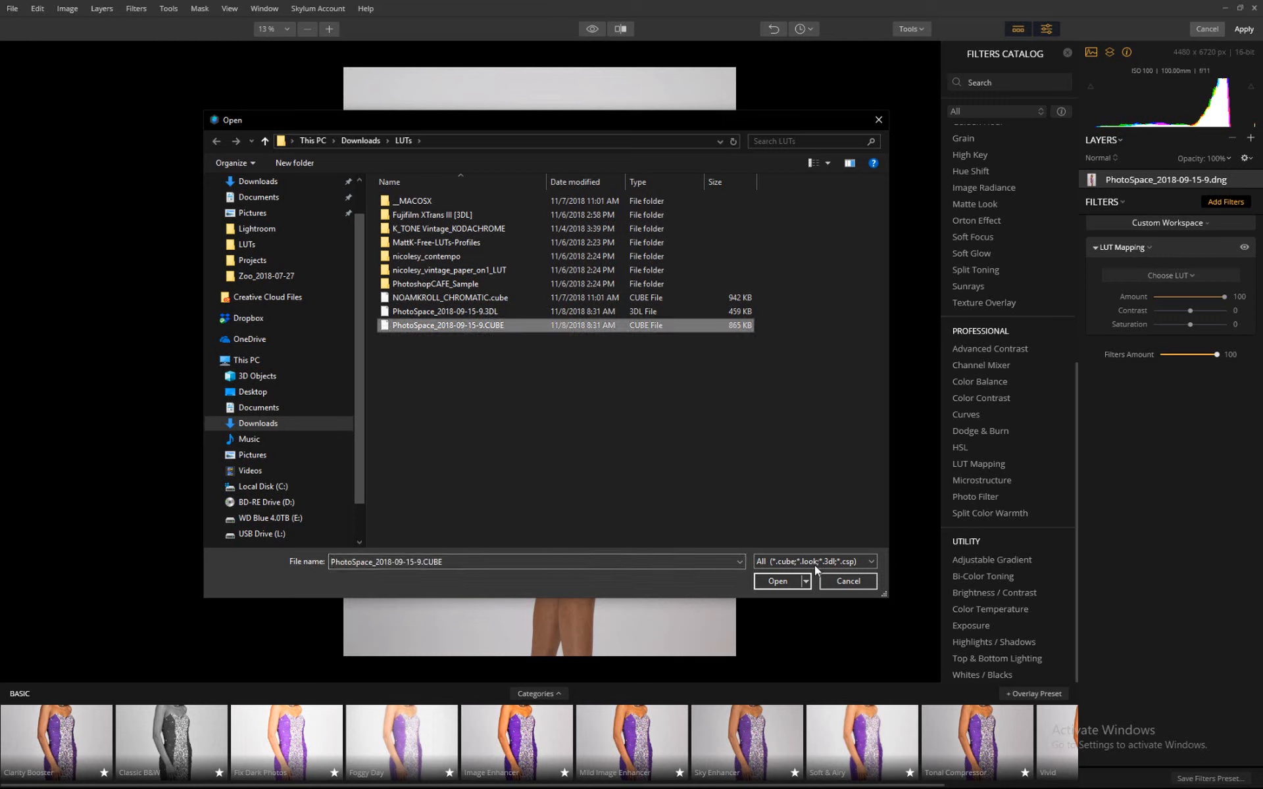
click(784, 576)
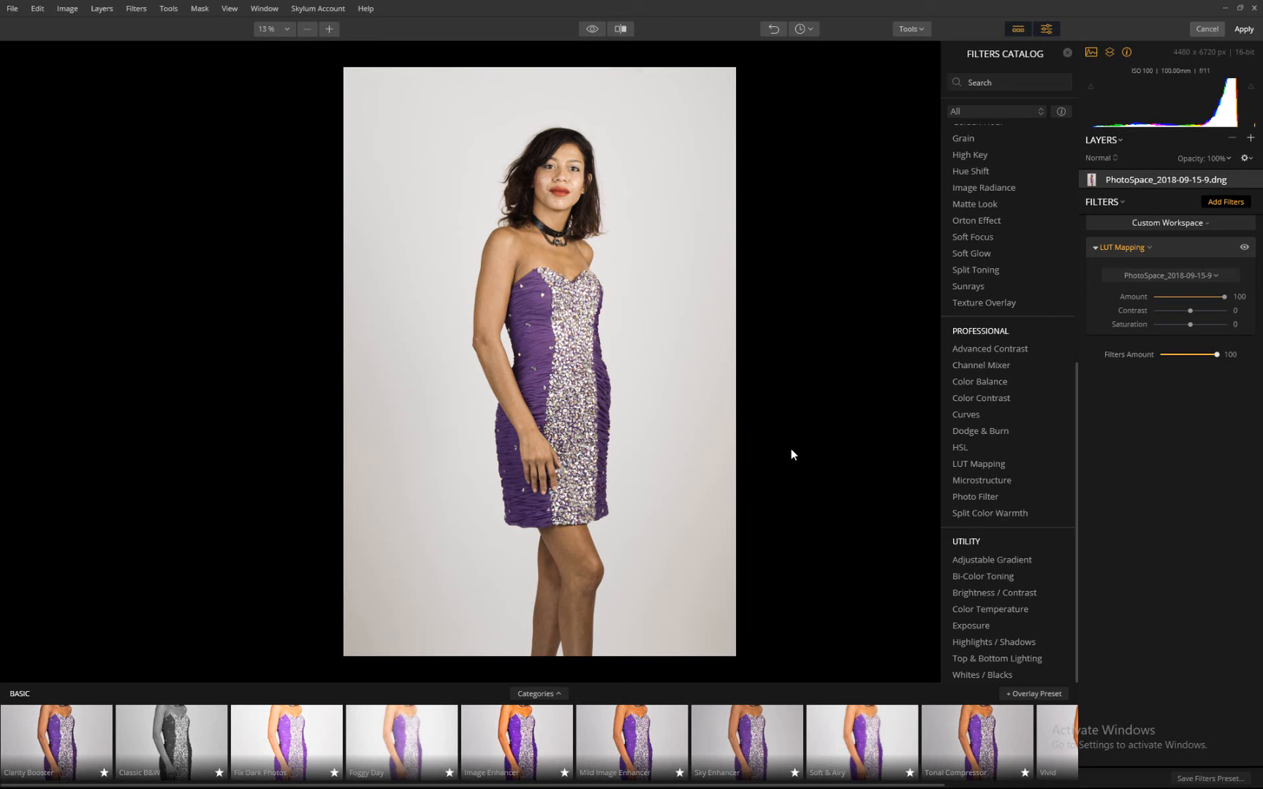
click(1244, 248)
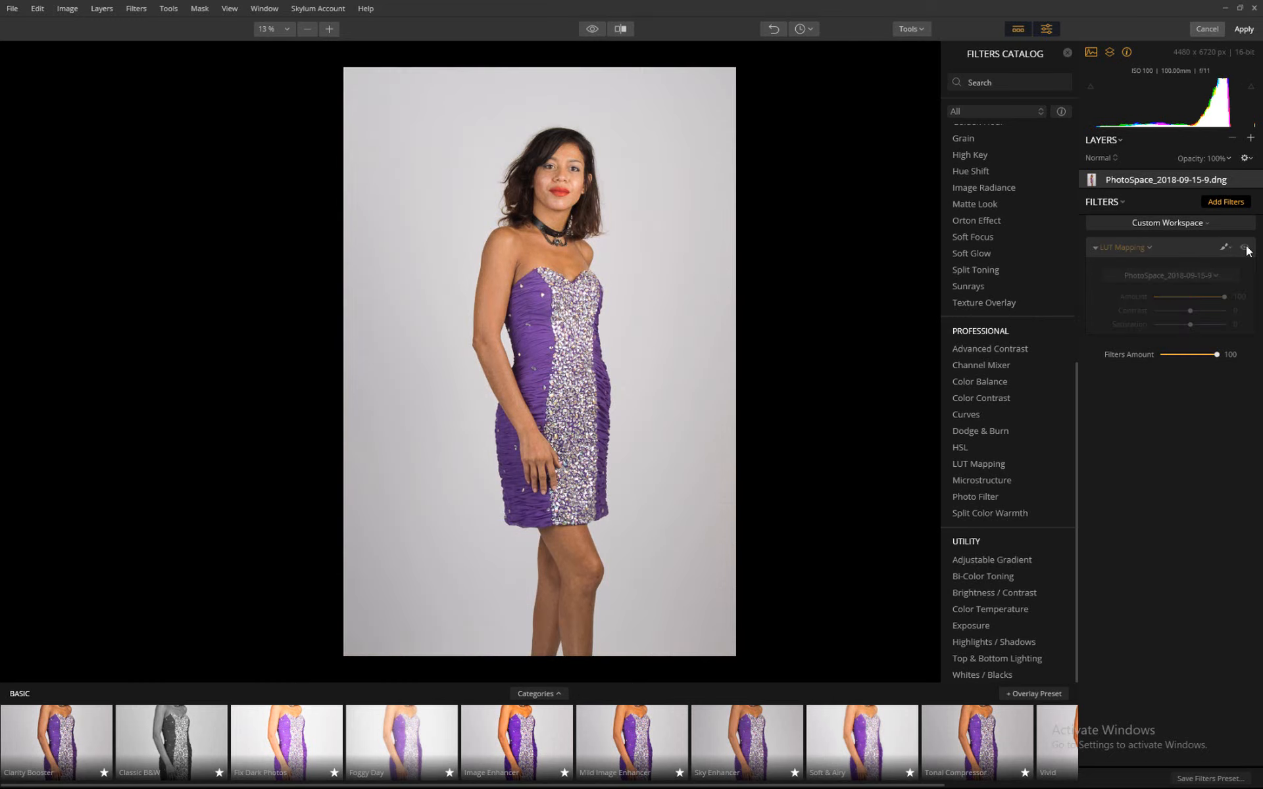
click(1245, 248)
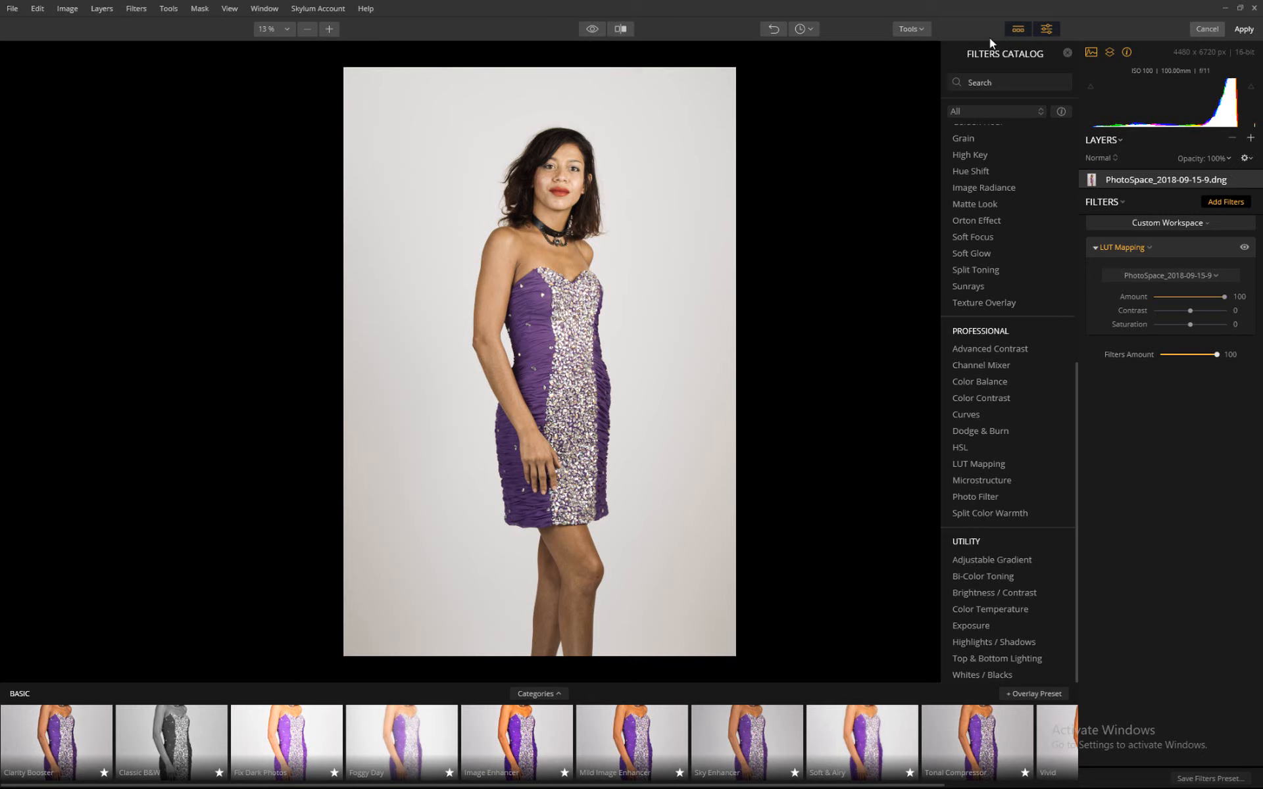
- Close Luminar and open a copy of the photo with Lightroom adjustments in ON1 Effects 2018, saved as a normal photo
click(1255, 9)
click(611, 444)
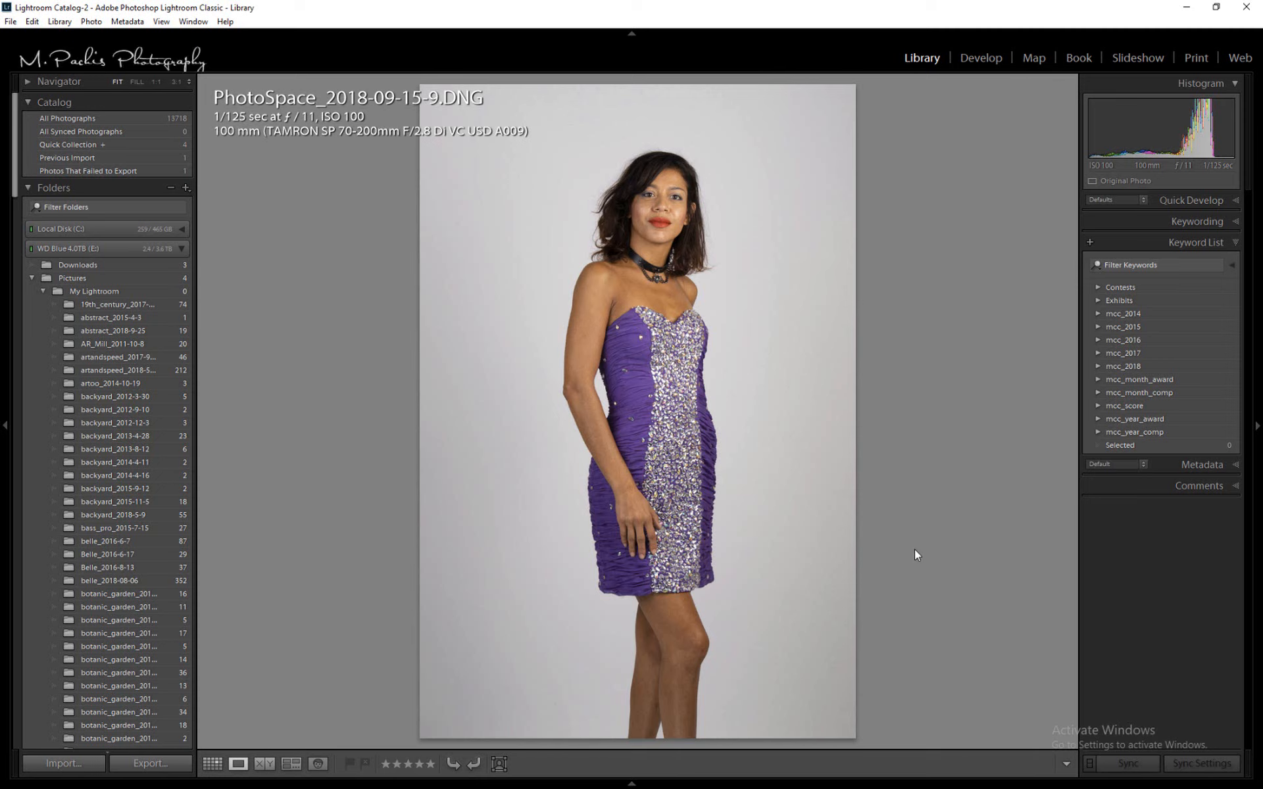
right_click(732, 347)
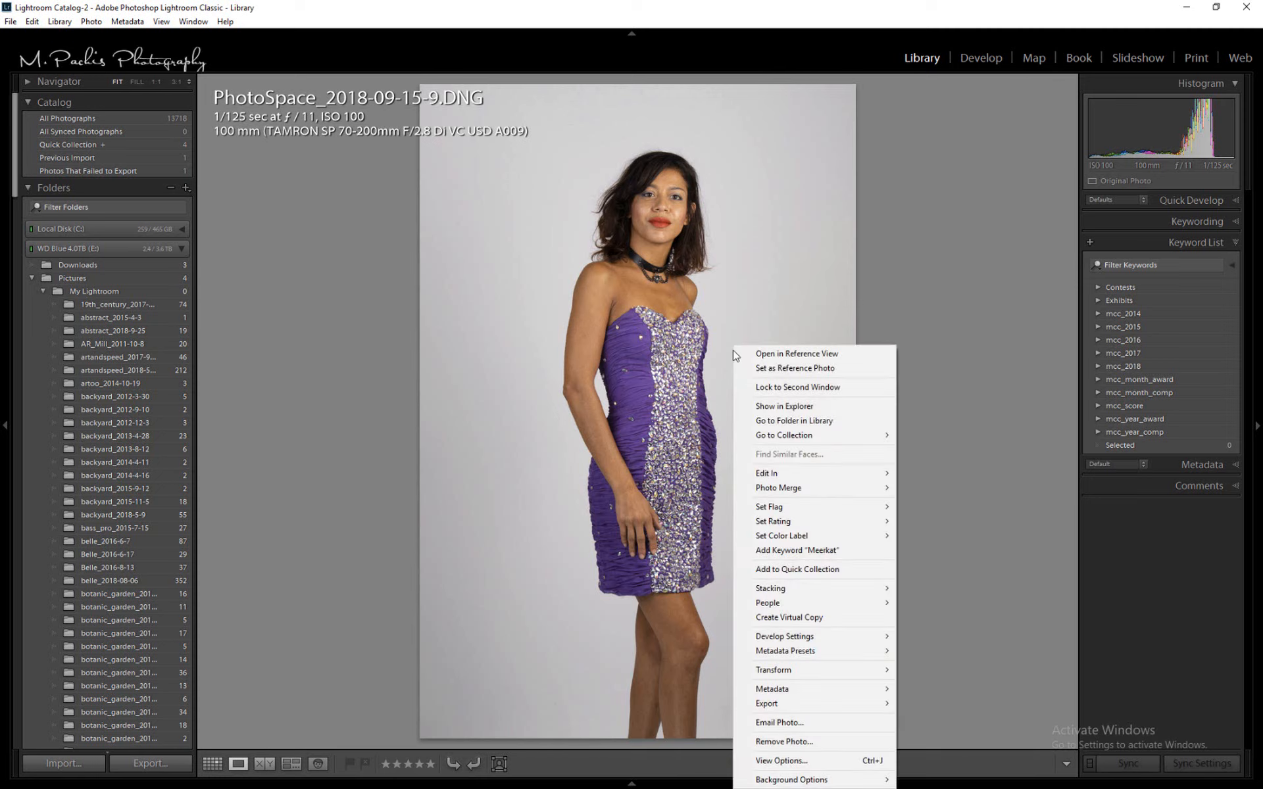
mouse_move(793, 475)
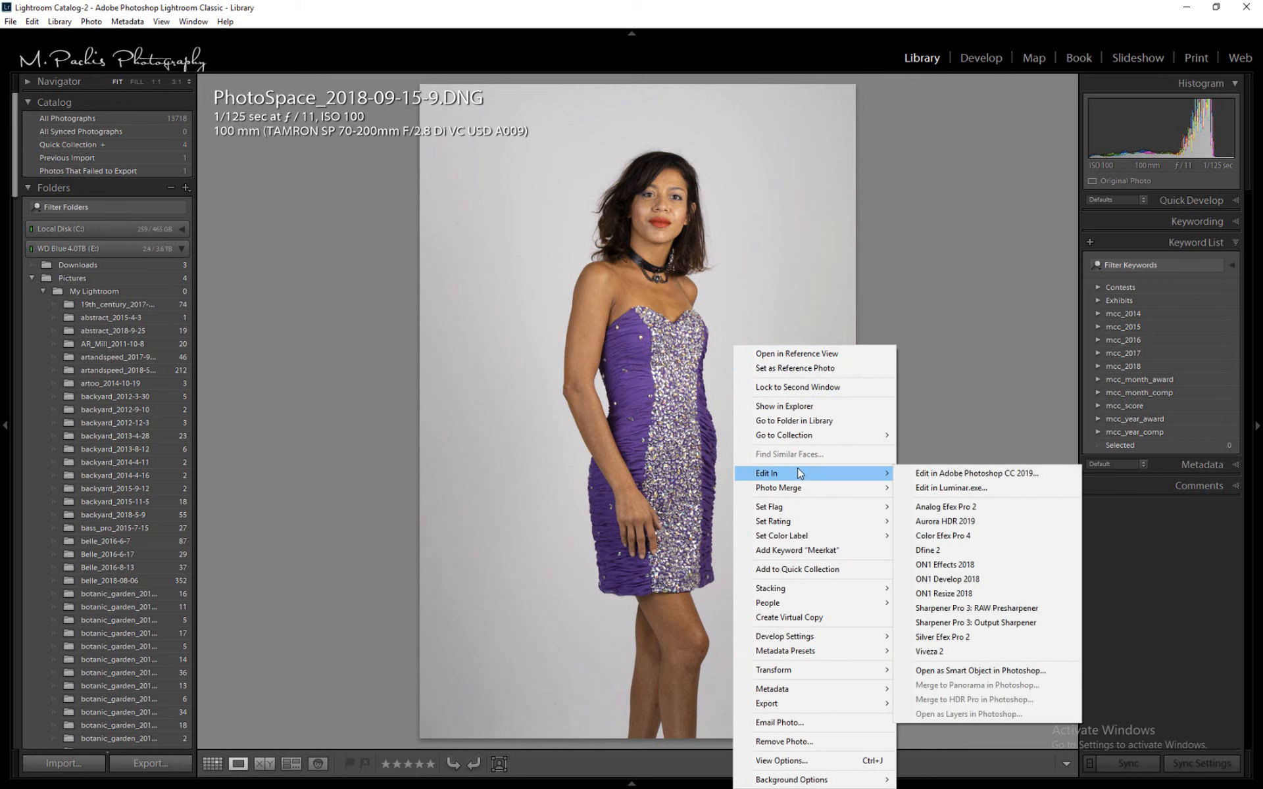
click(955, 569)
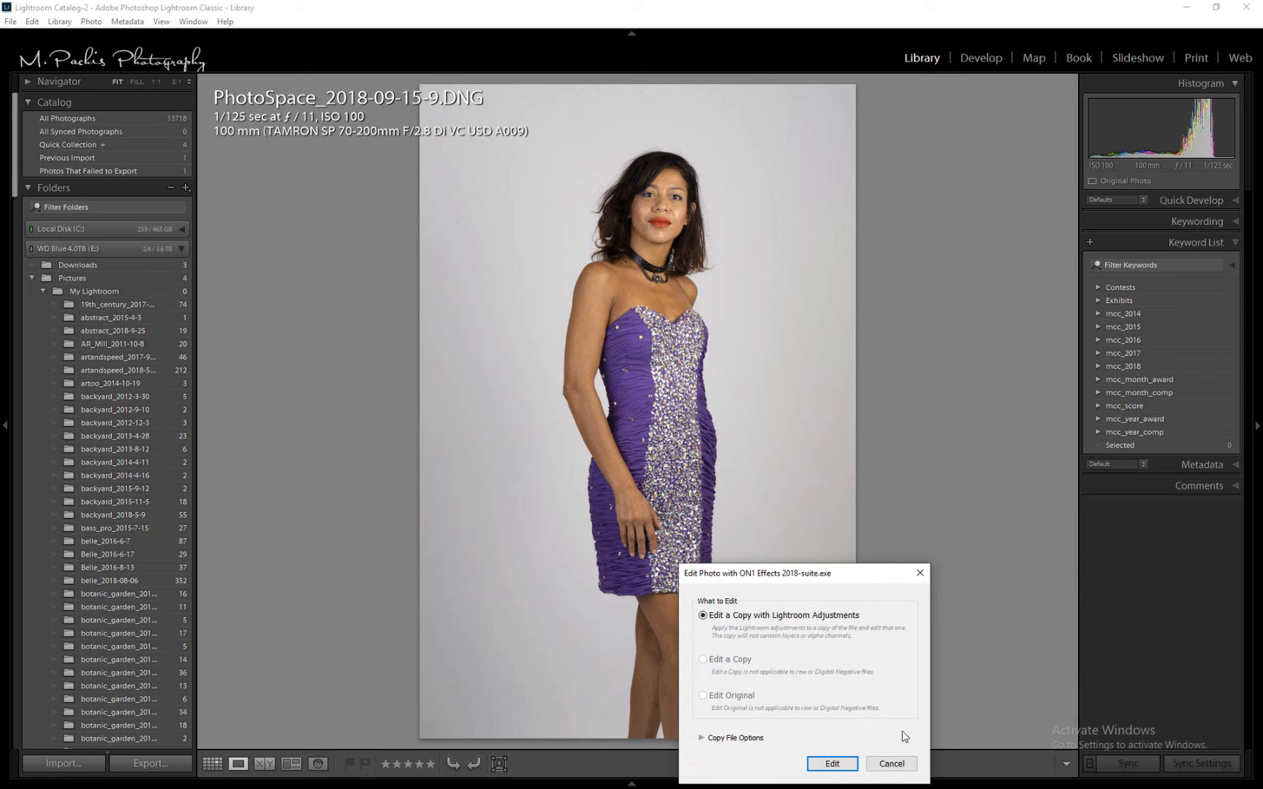
click(830, 765)
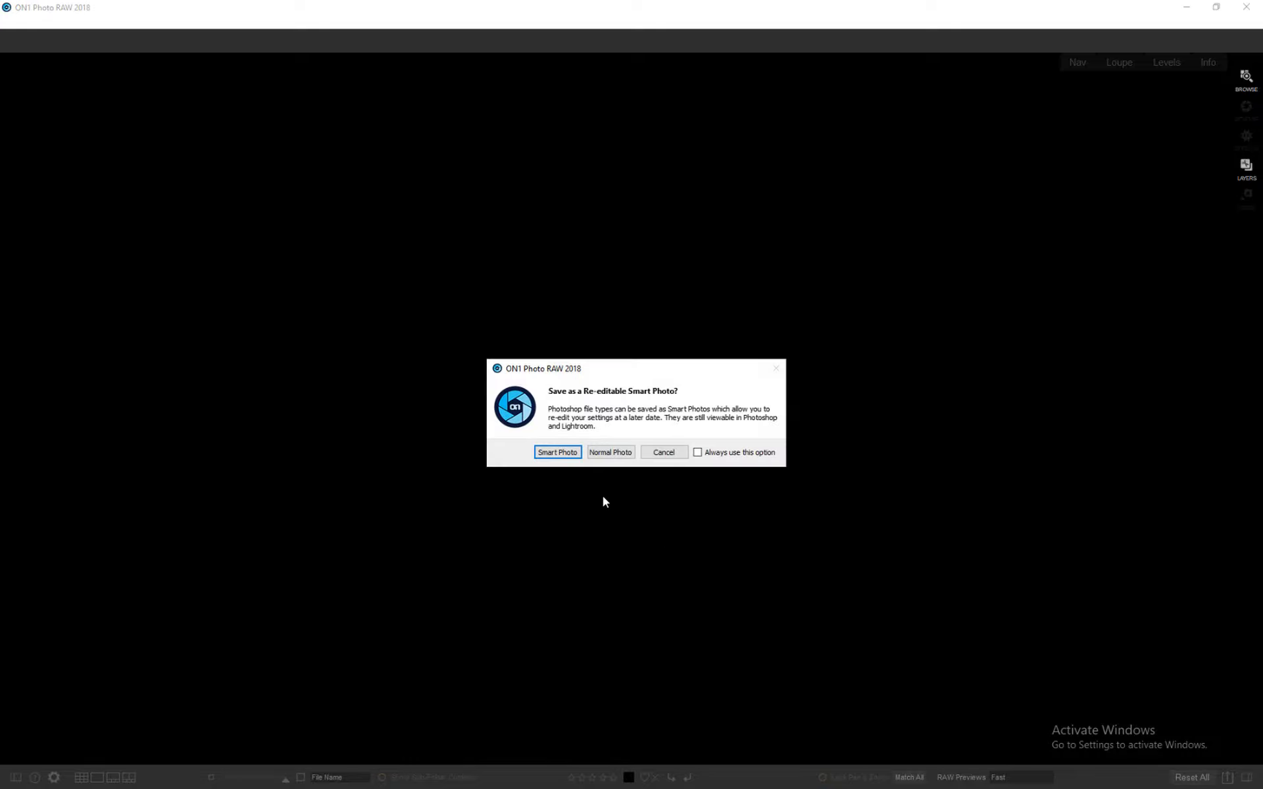
click(607, 454)
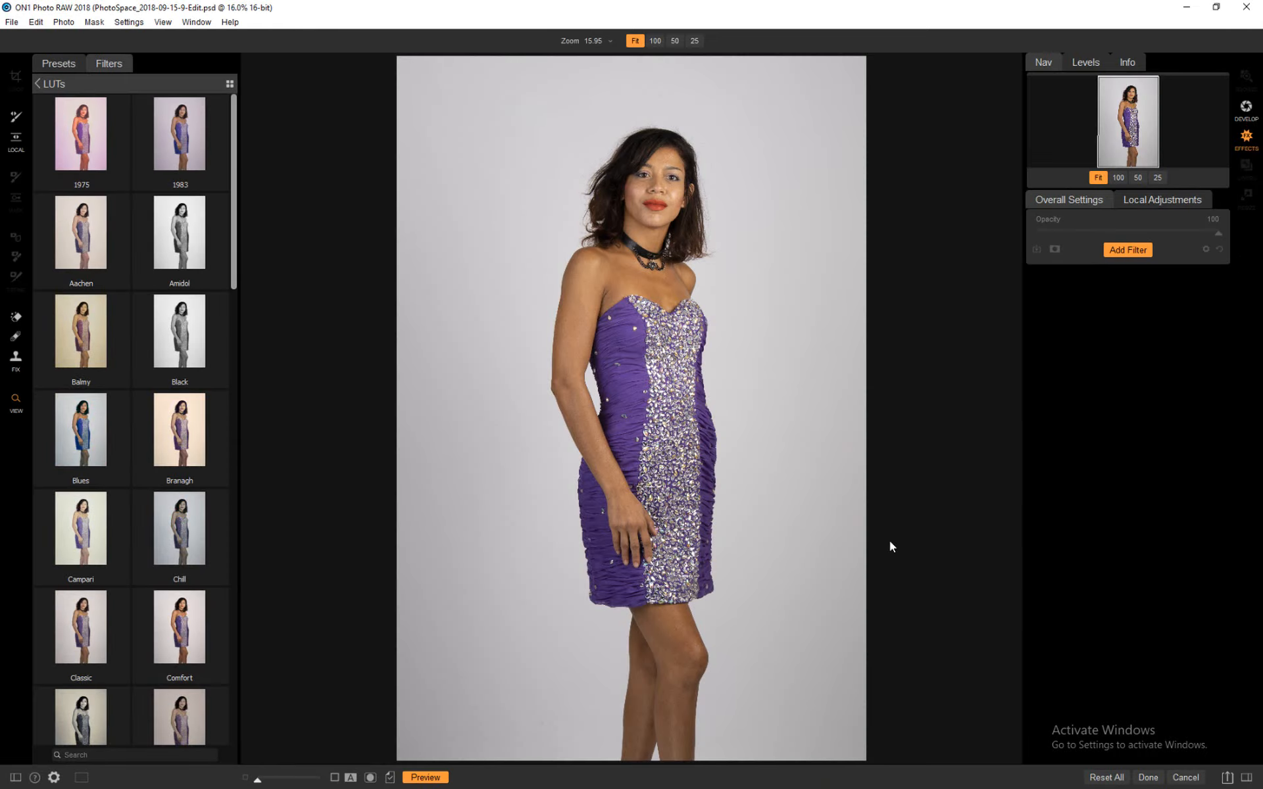
- Browse the LUTs filter presets as thumbnails and in the full-screen grid, and return to the filter list
click(36, 84)
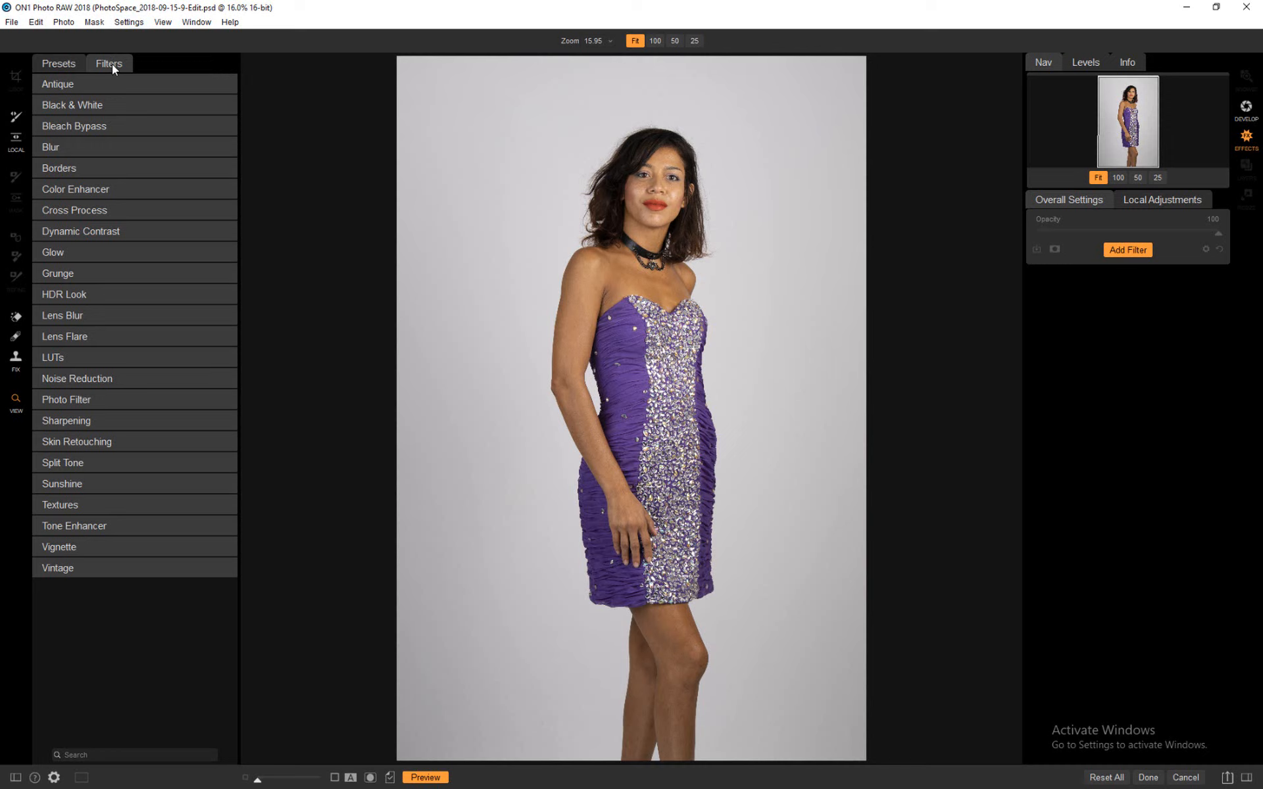
click(56, 355)
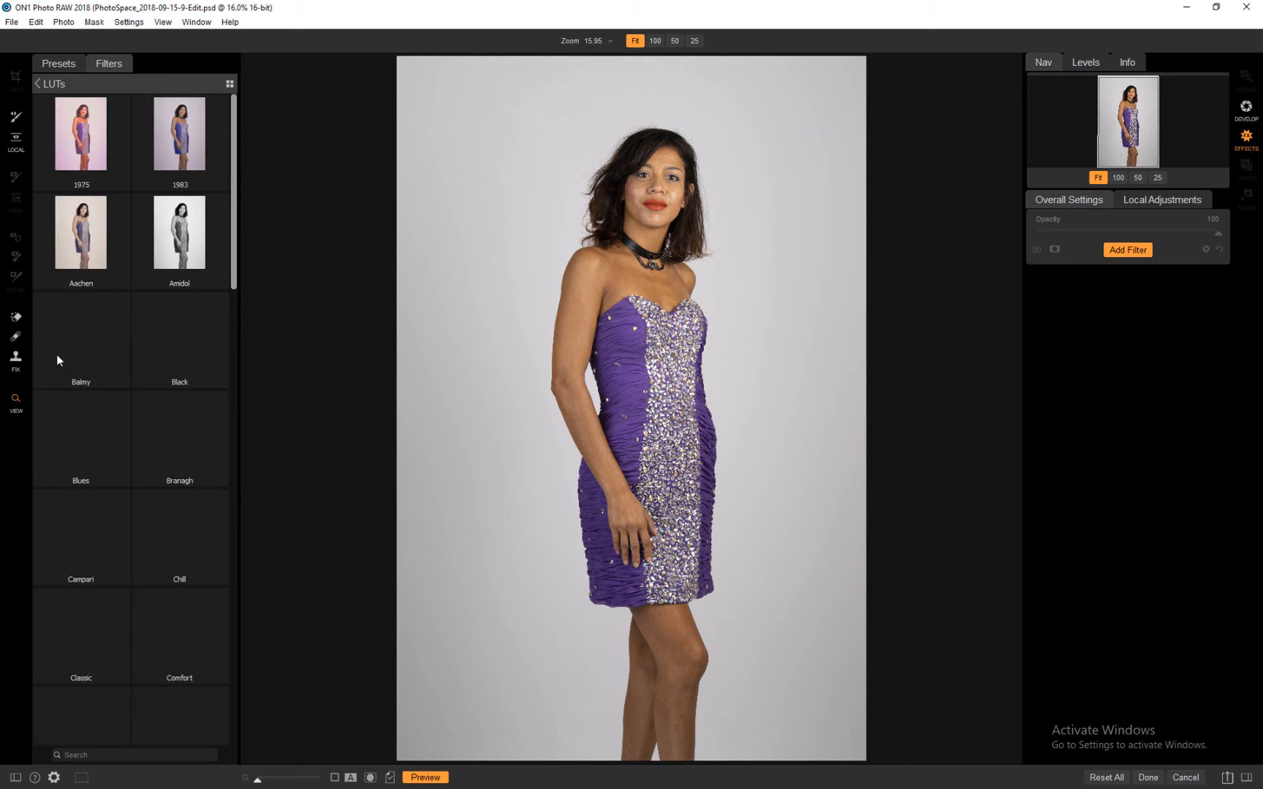
drag(235, 273, 232, 228)
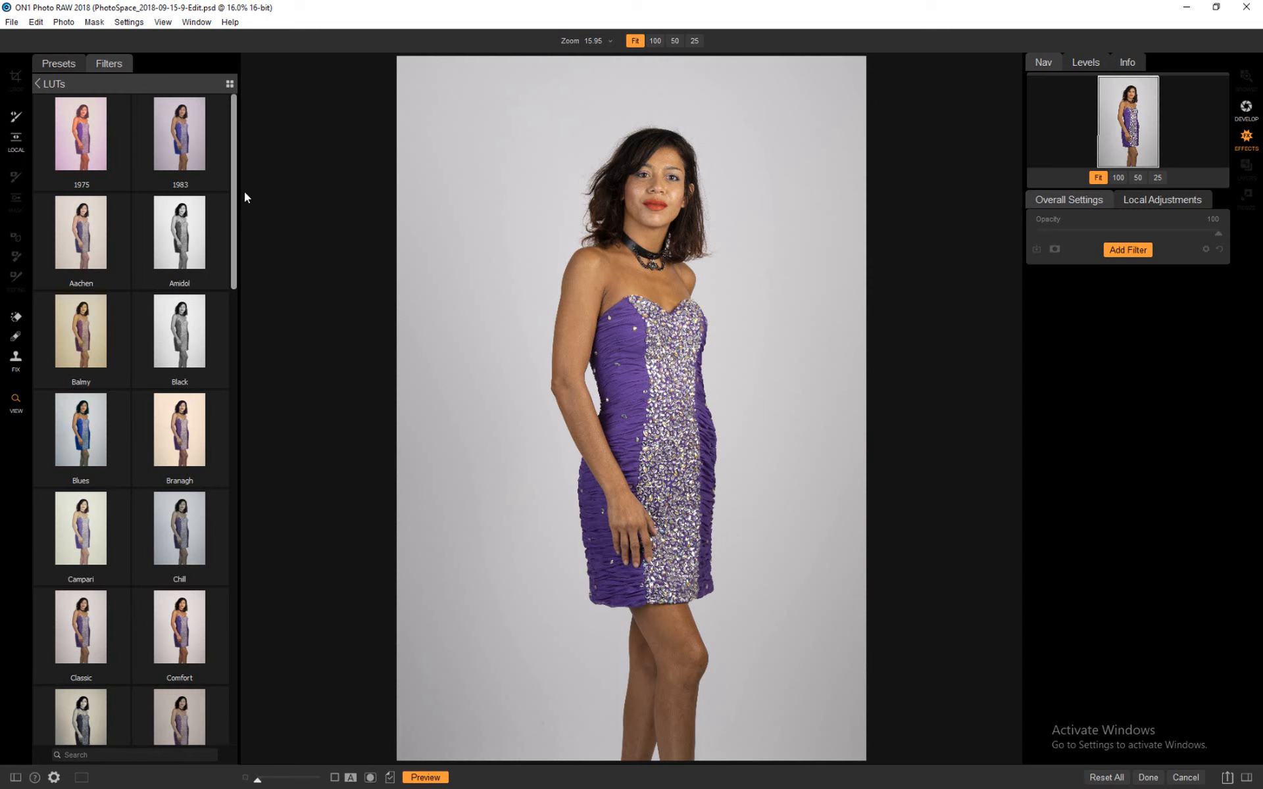
click(229, 83)
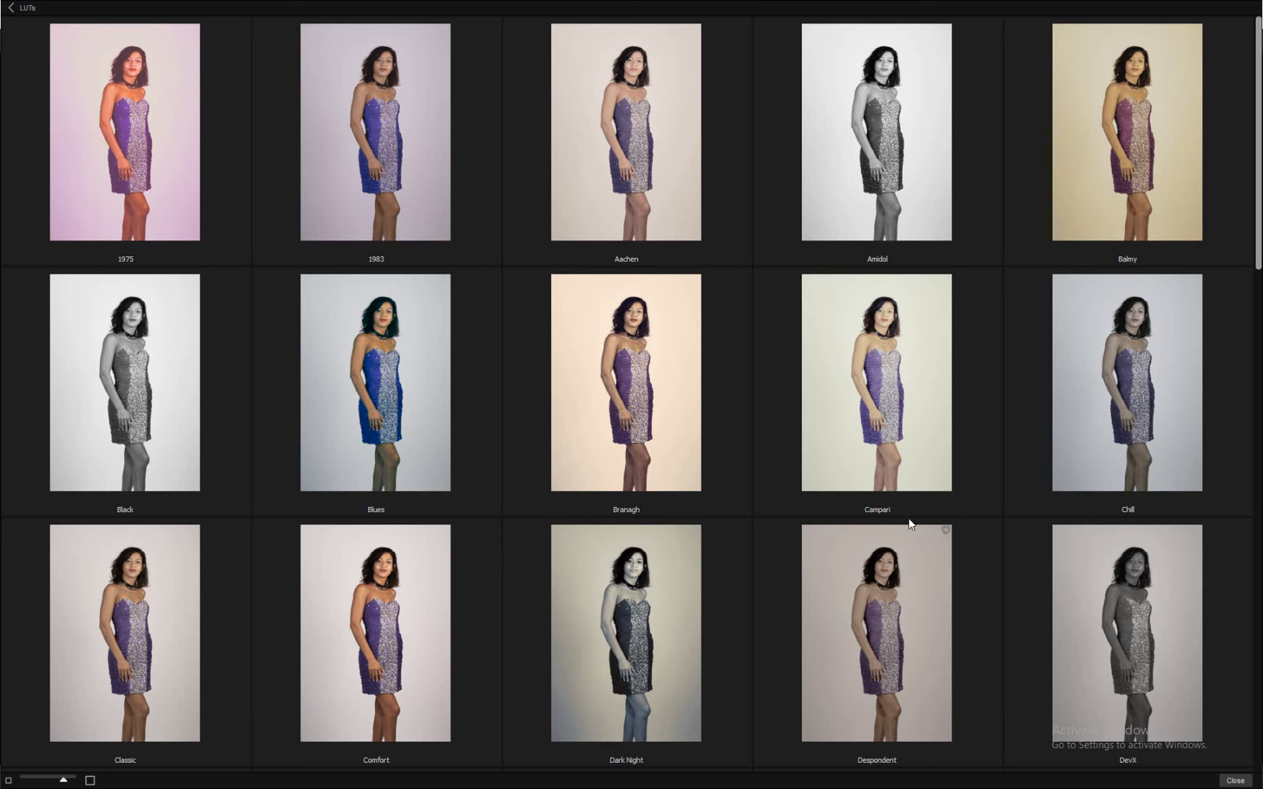
scroll(811, 498, down, 5)
scroll(811, 499, up, 5)
click(1236, 780)
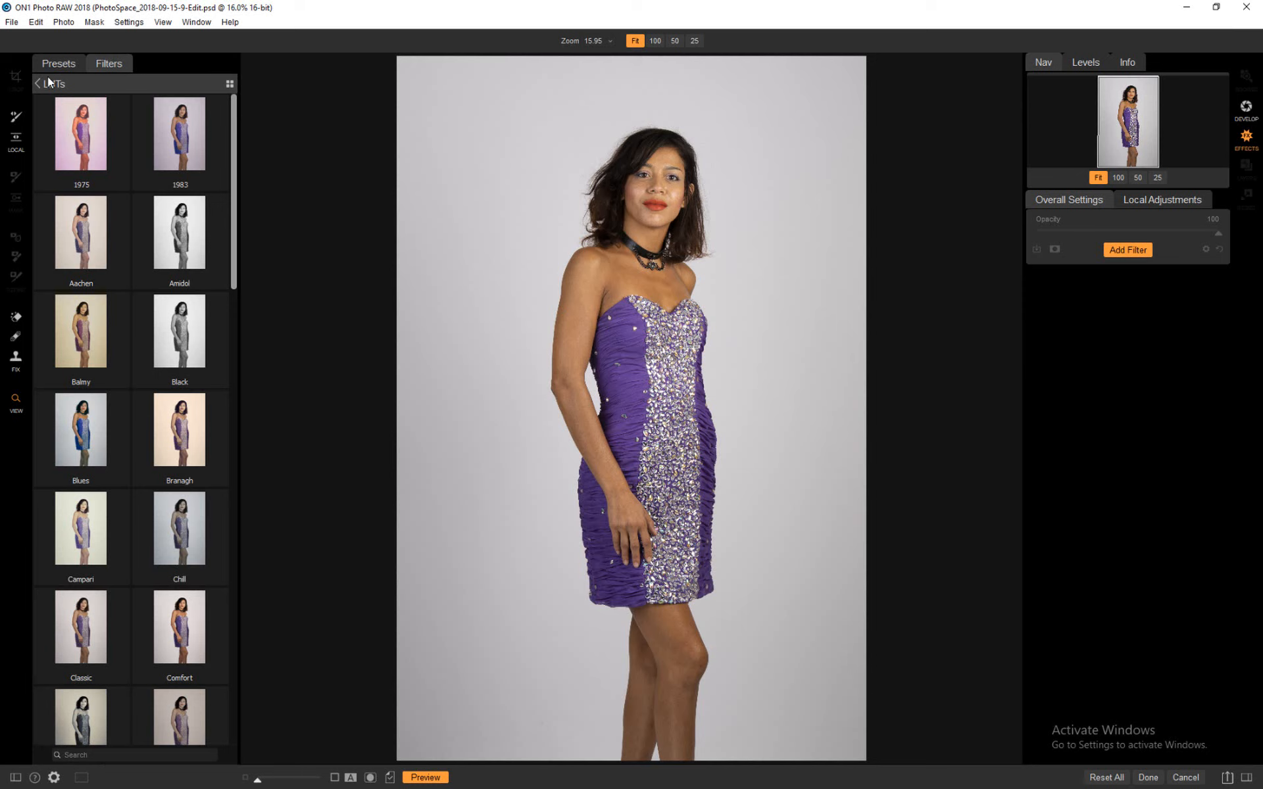
click(36, 84)
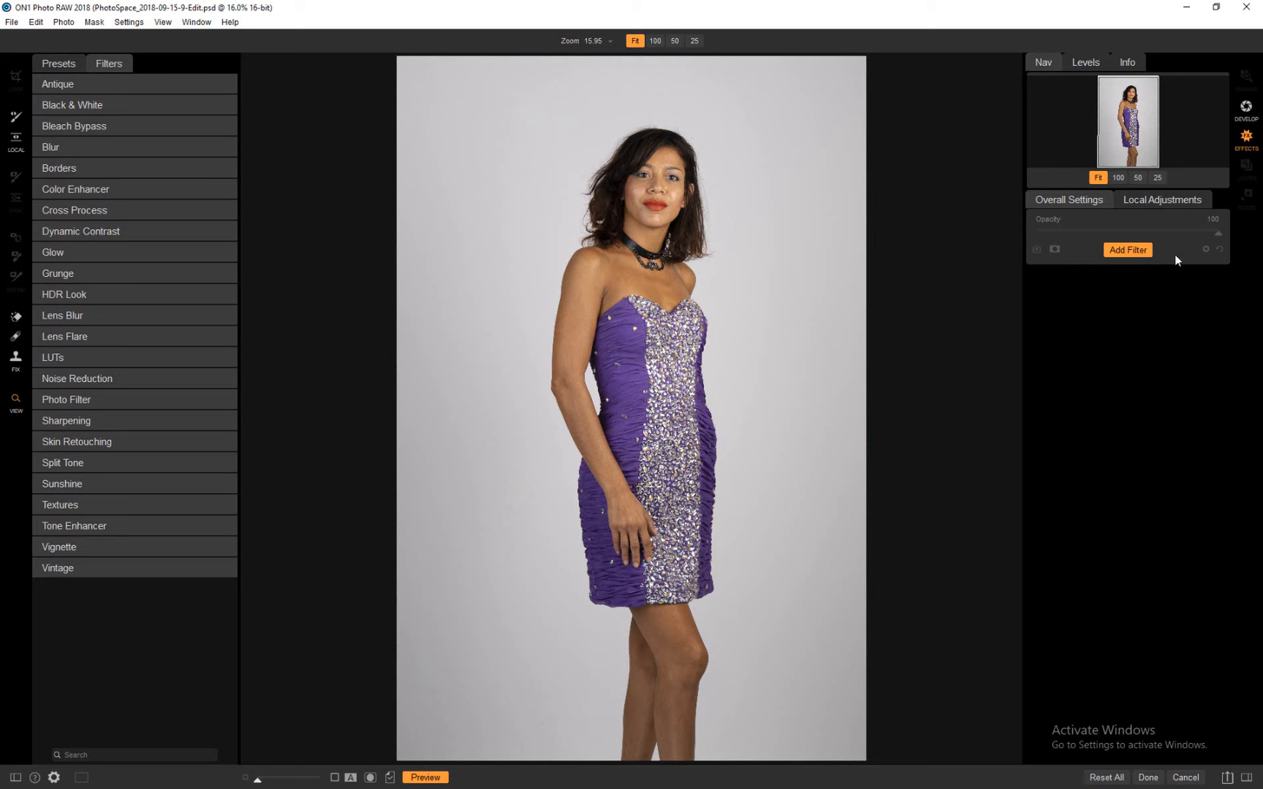
- Add a LUTs filter to the photo and check which LUT categories it offers
click(1130, 251)
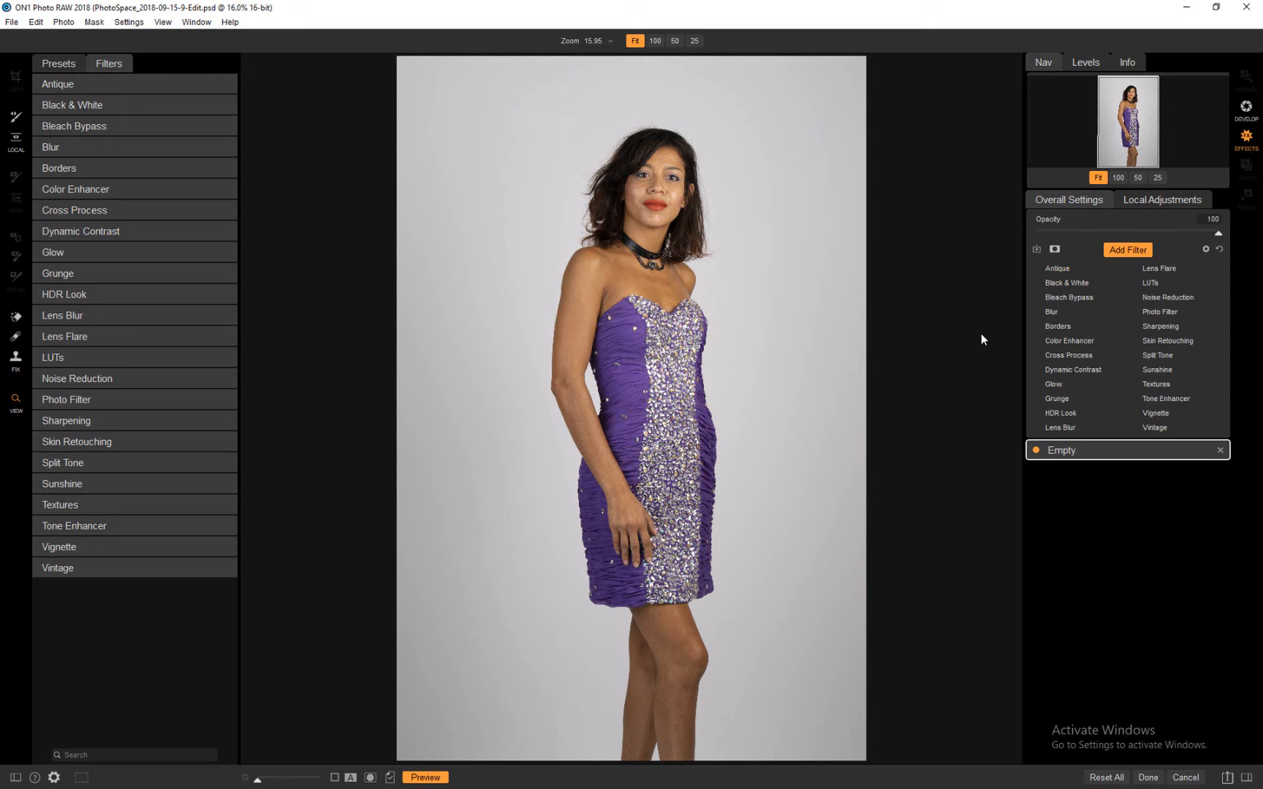
click(1151, 283)
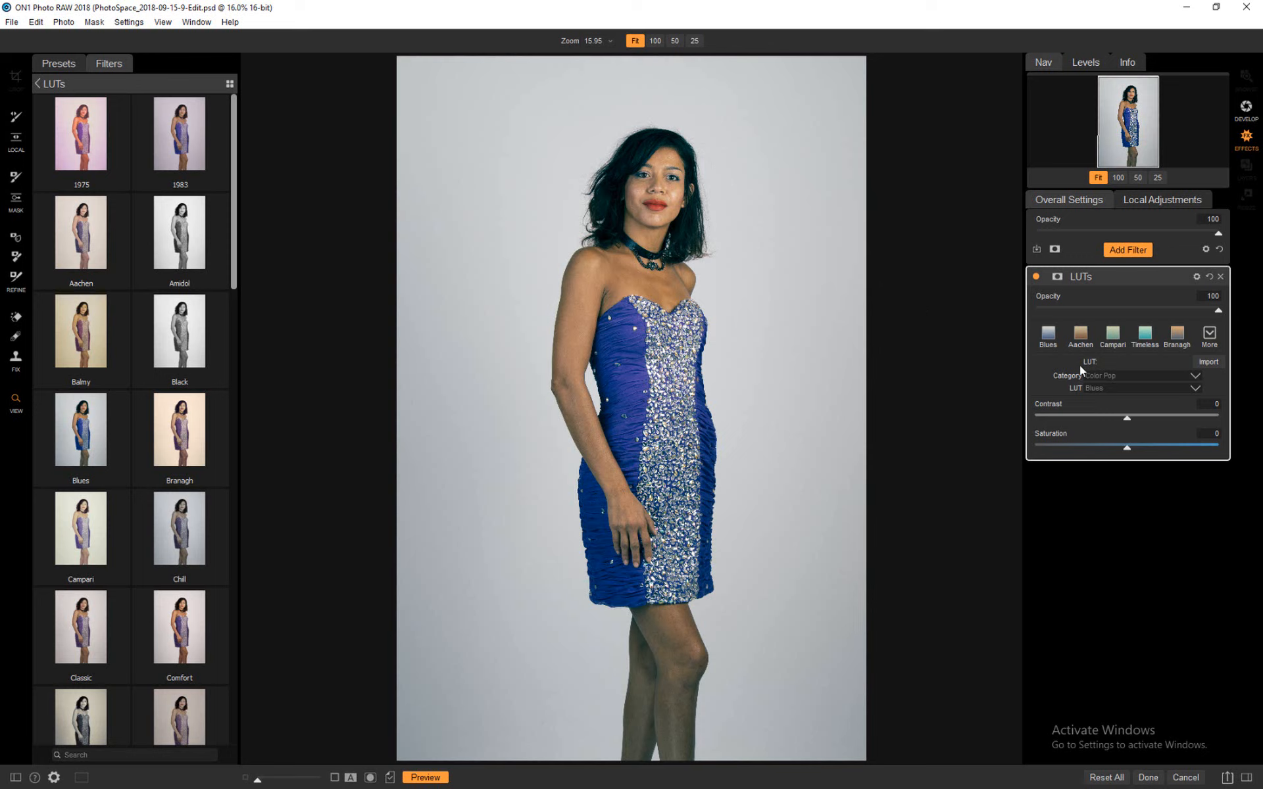
click(1195, 377)
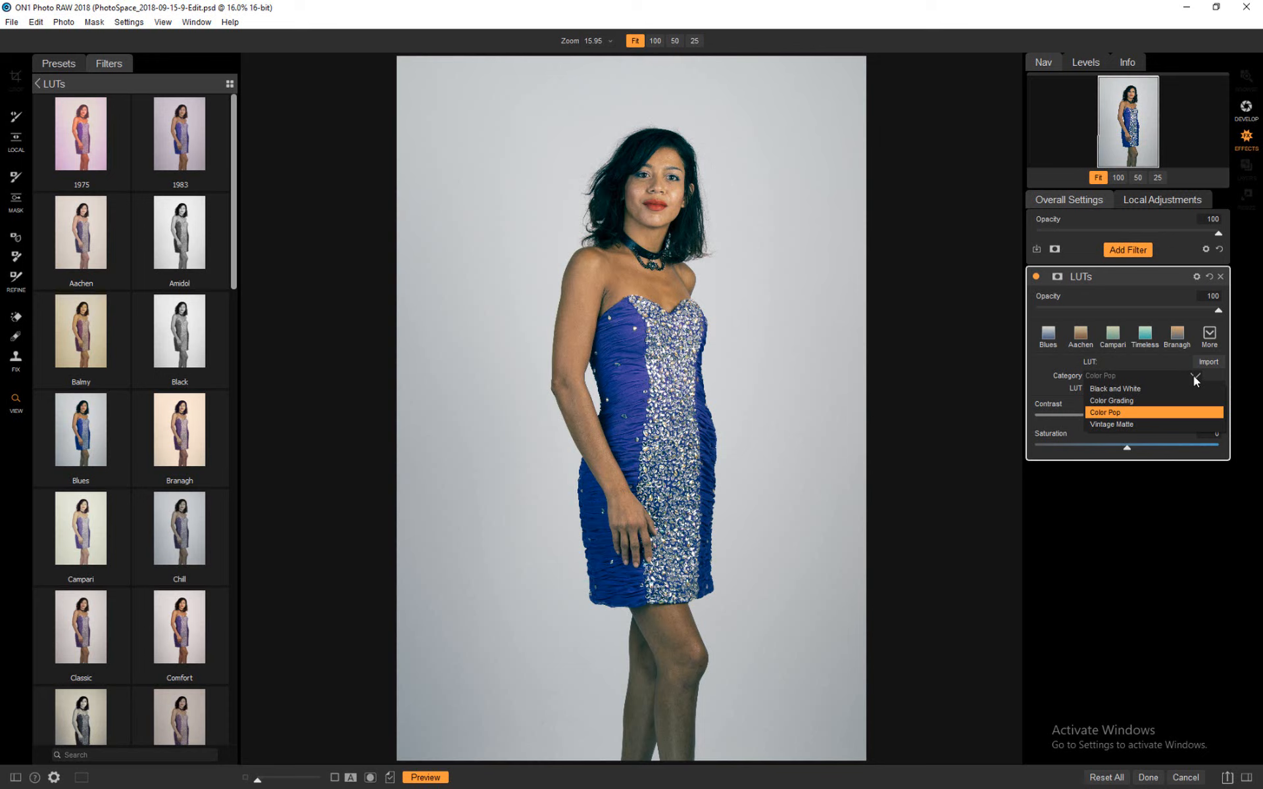
click(1114, 361)
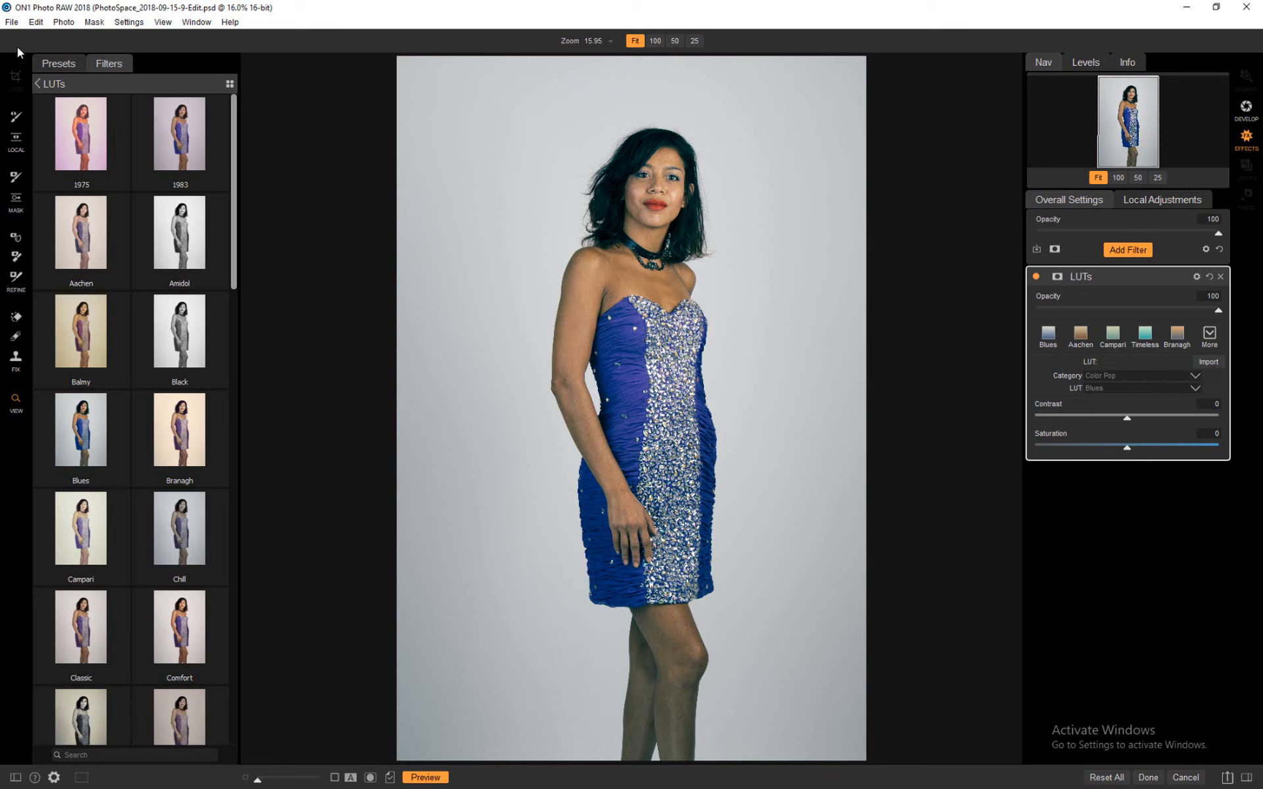
- In the Extras Manager, choose PhotoSpace_2018-09-15-9.CUBE from the Downloads LUTs folder for import as a LUT
click(15, 27)
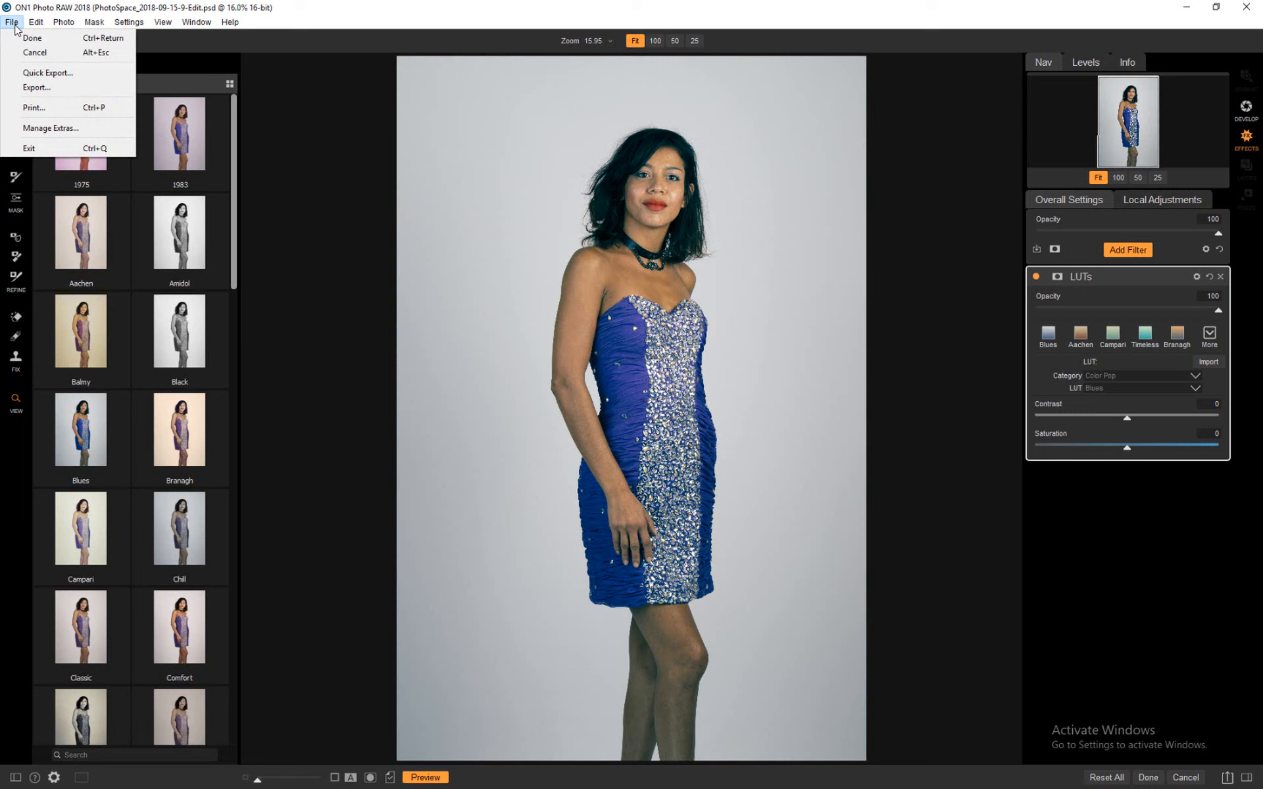
click(58, 127)
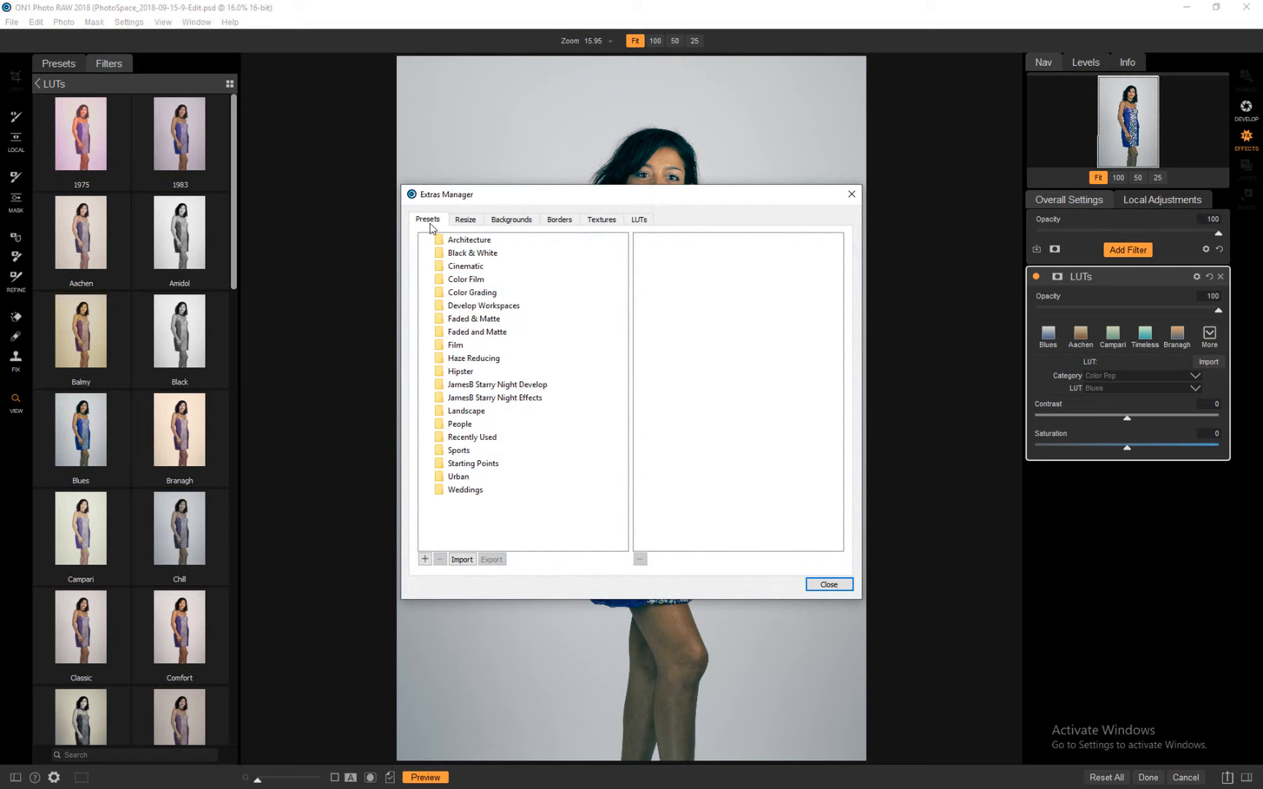
click(636, 222)
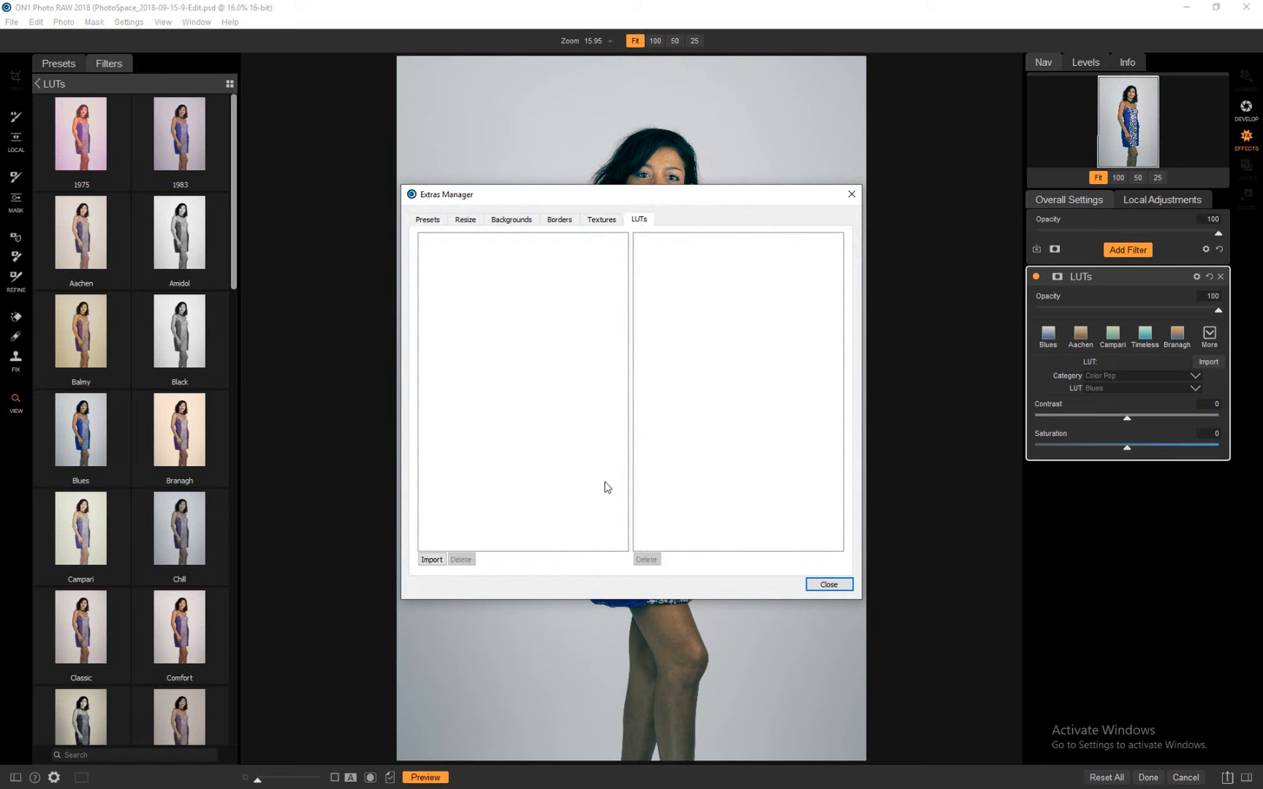
click(427, 564)
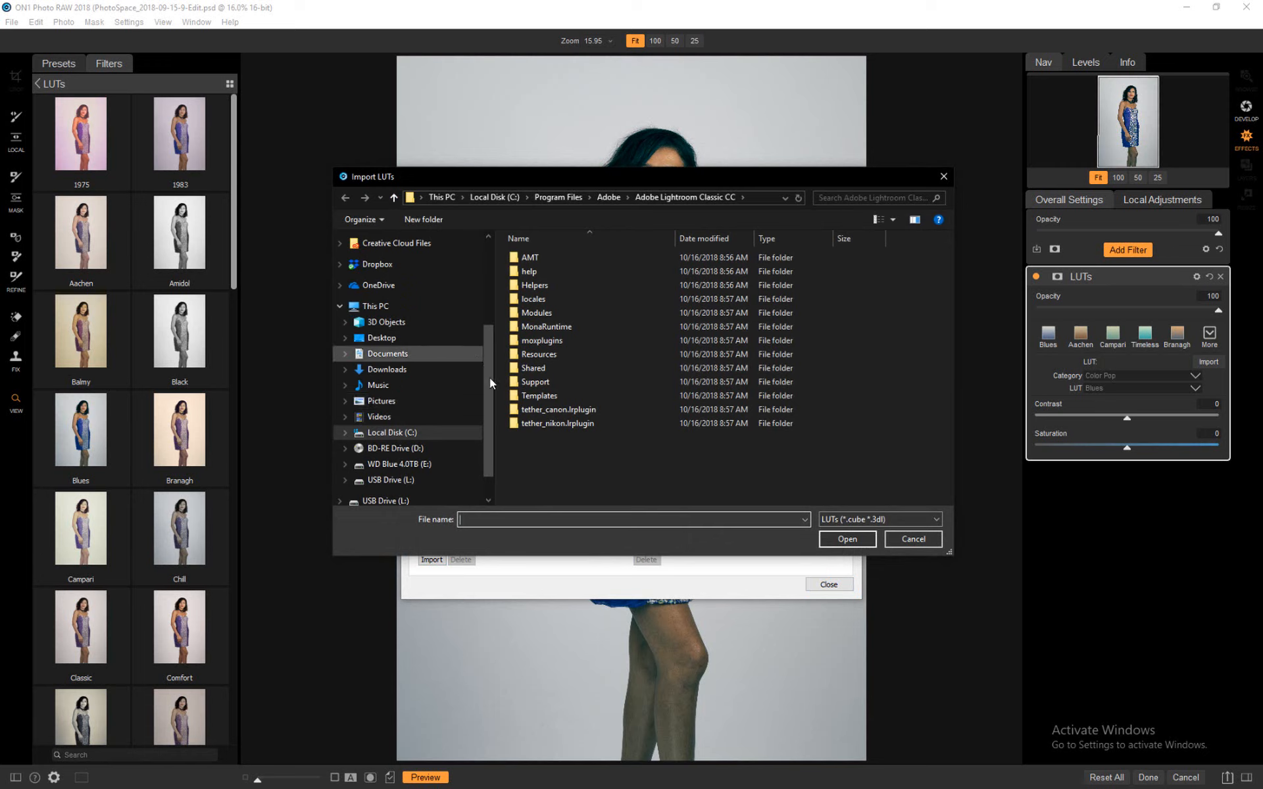
scroll(452, 354, up, 3)
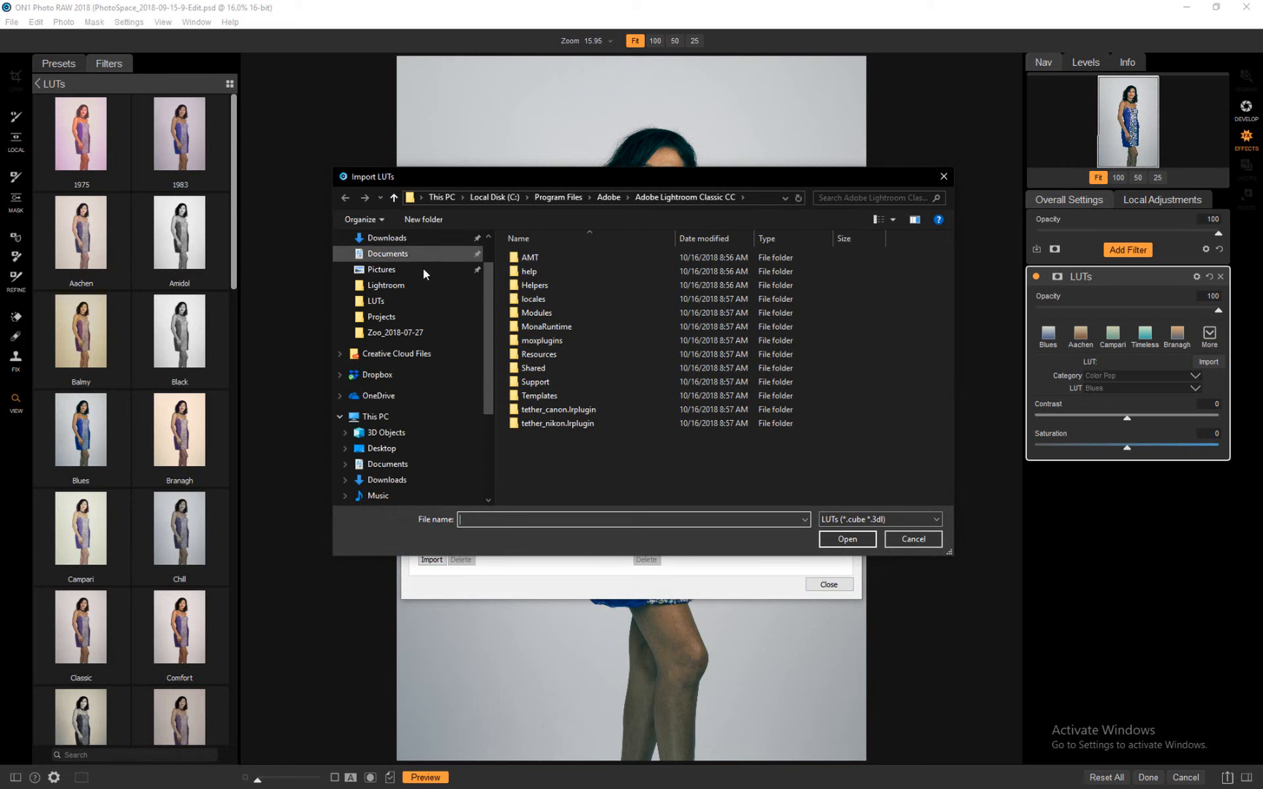
click(416, 301)
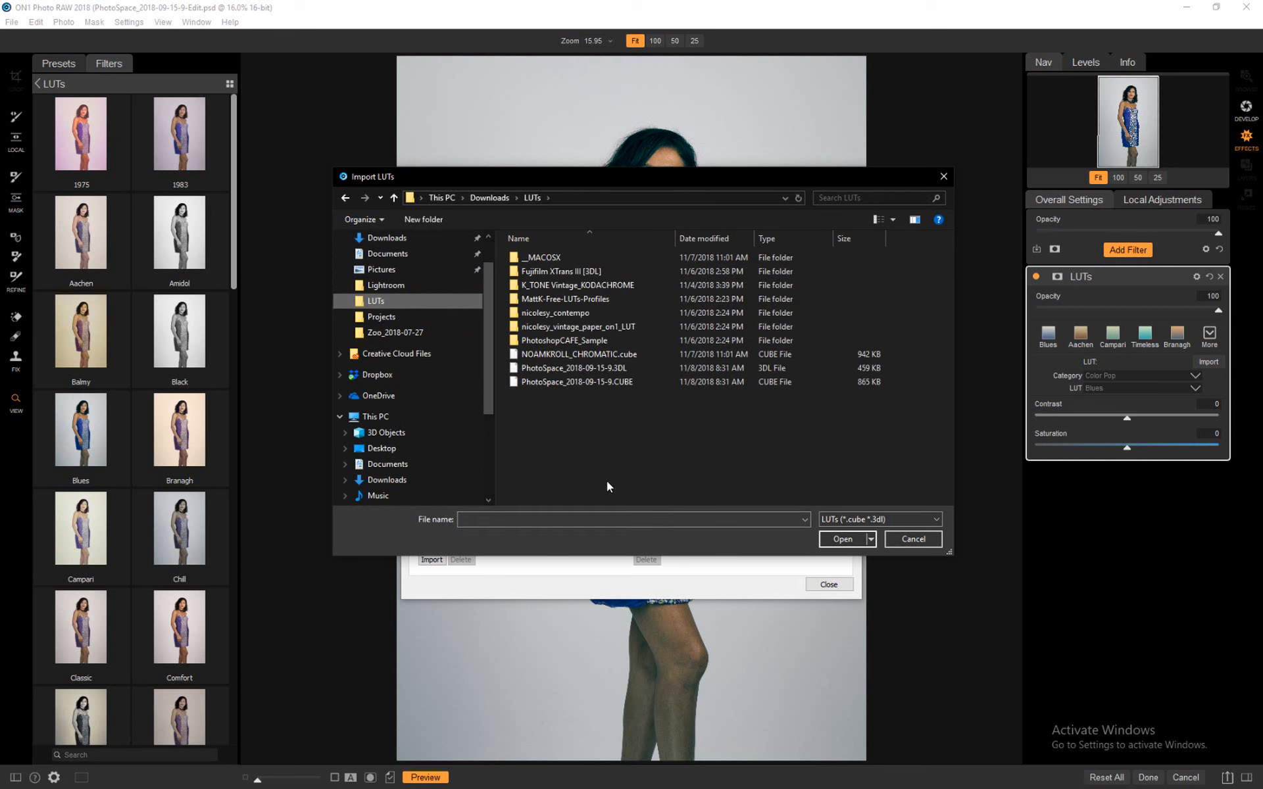
click(599, 381)
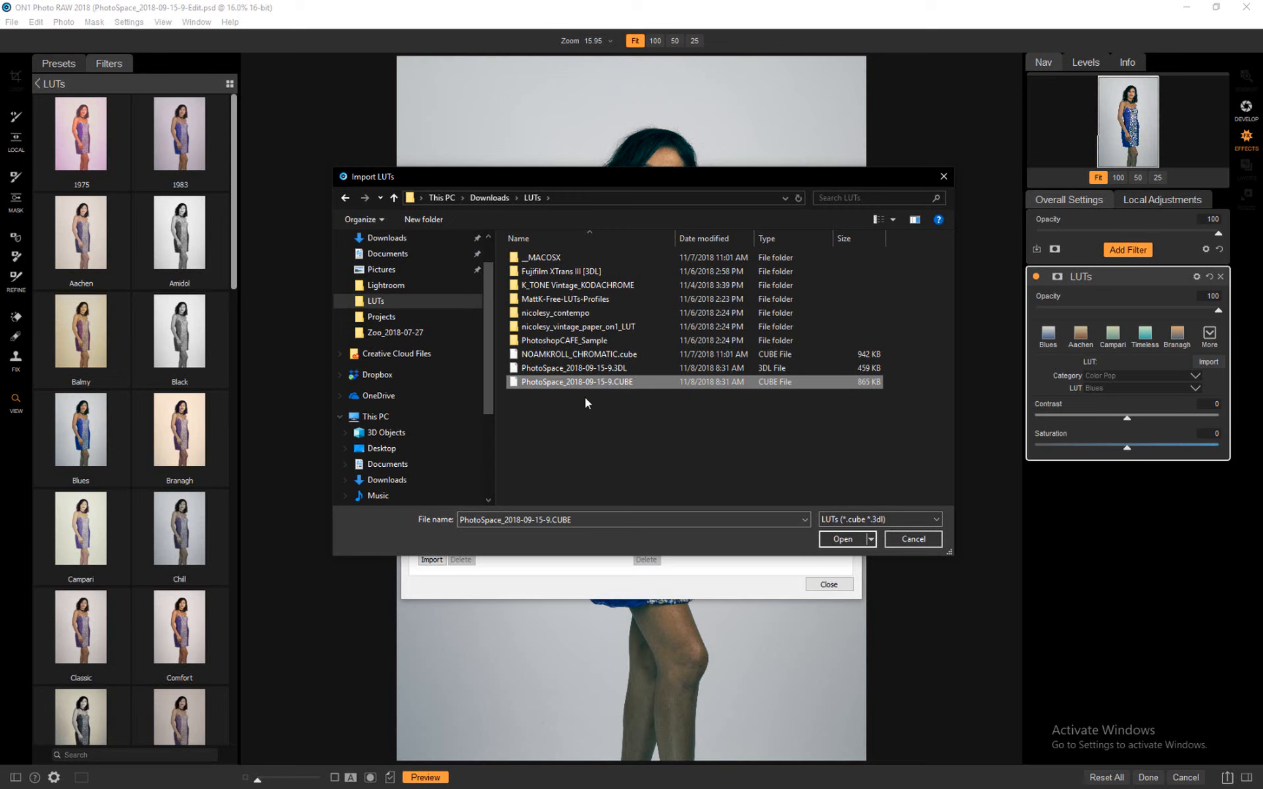
click(843, 540)
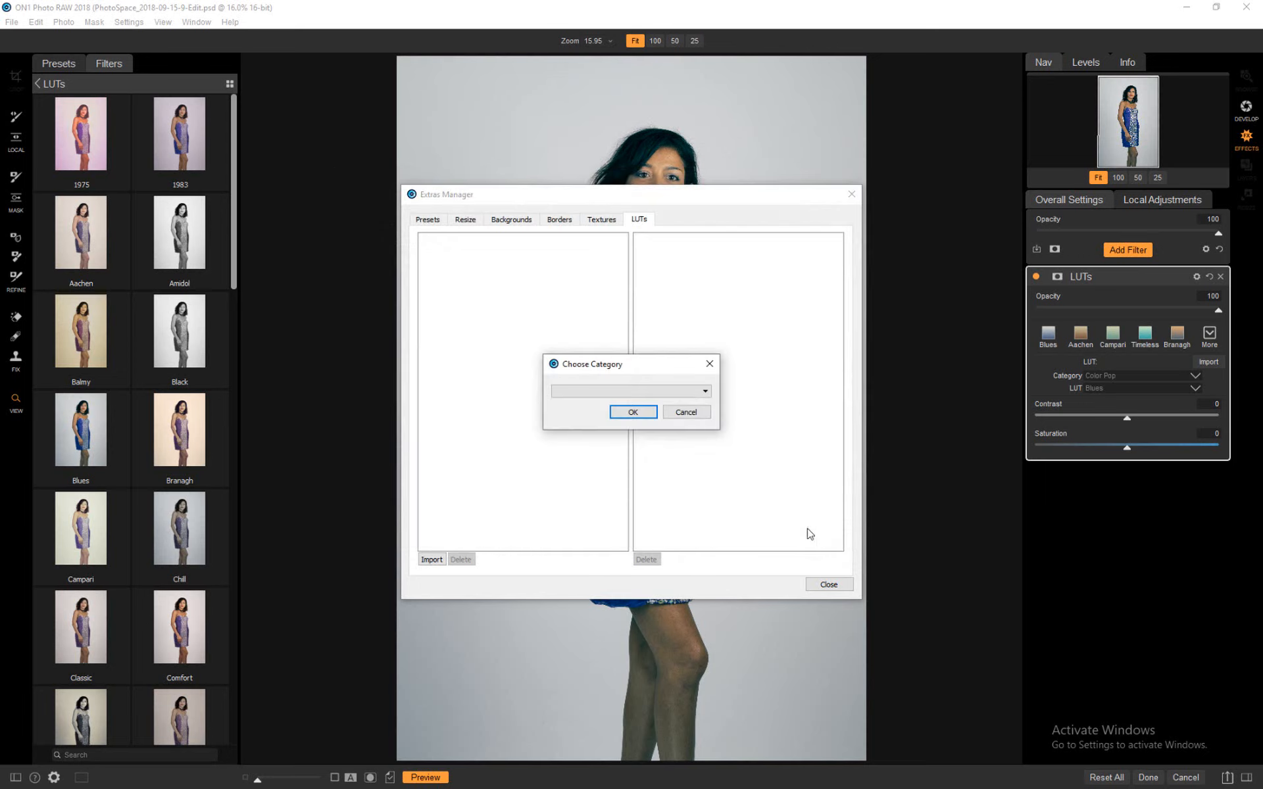
- Create a new LUT category named MyLooks, finish importing the file into it, and close the Extras Manager
click(705, 393)
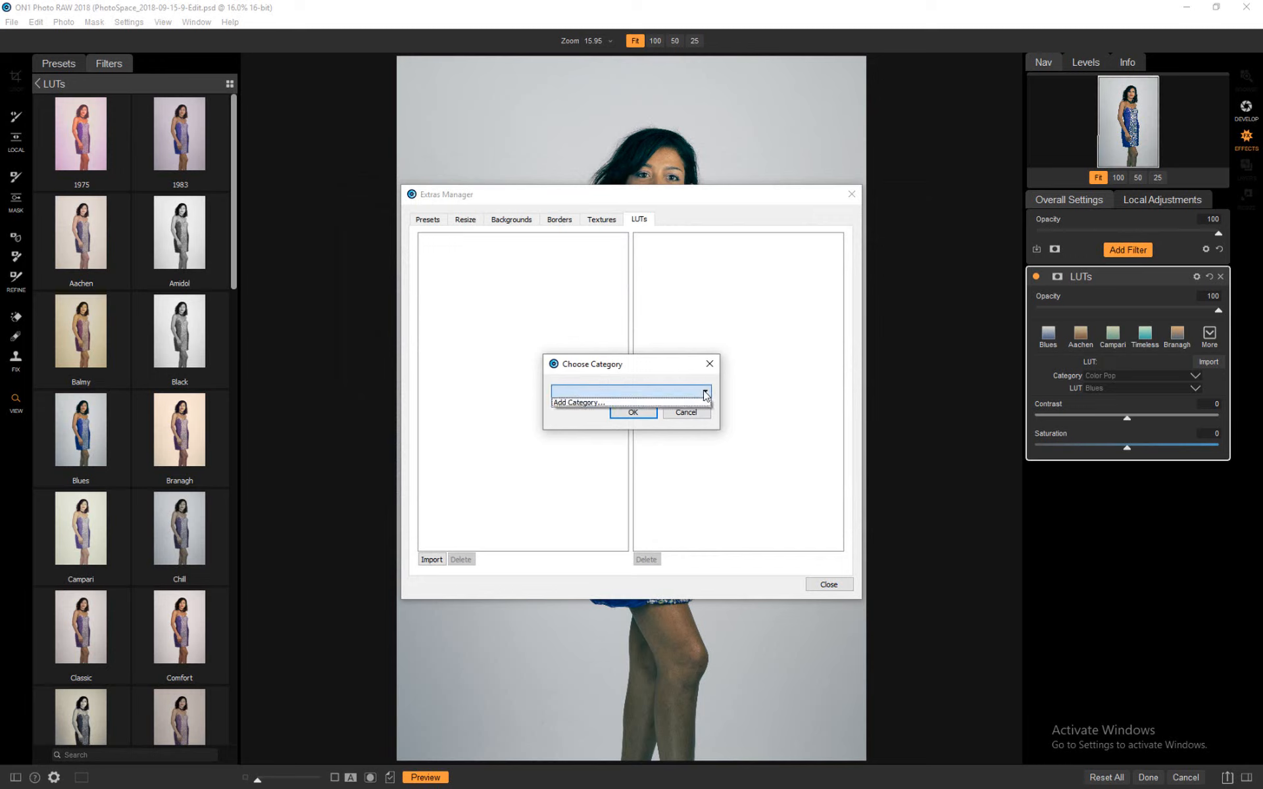
click(705, 394)
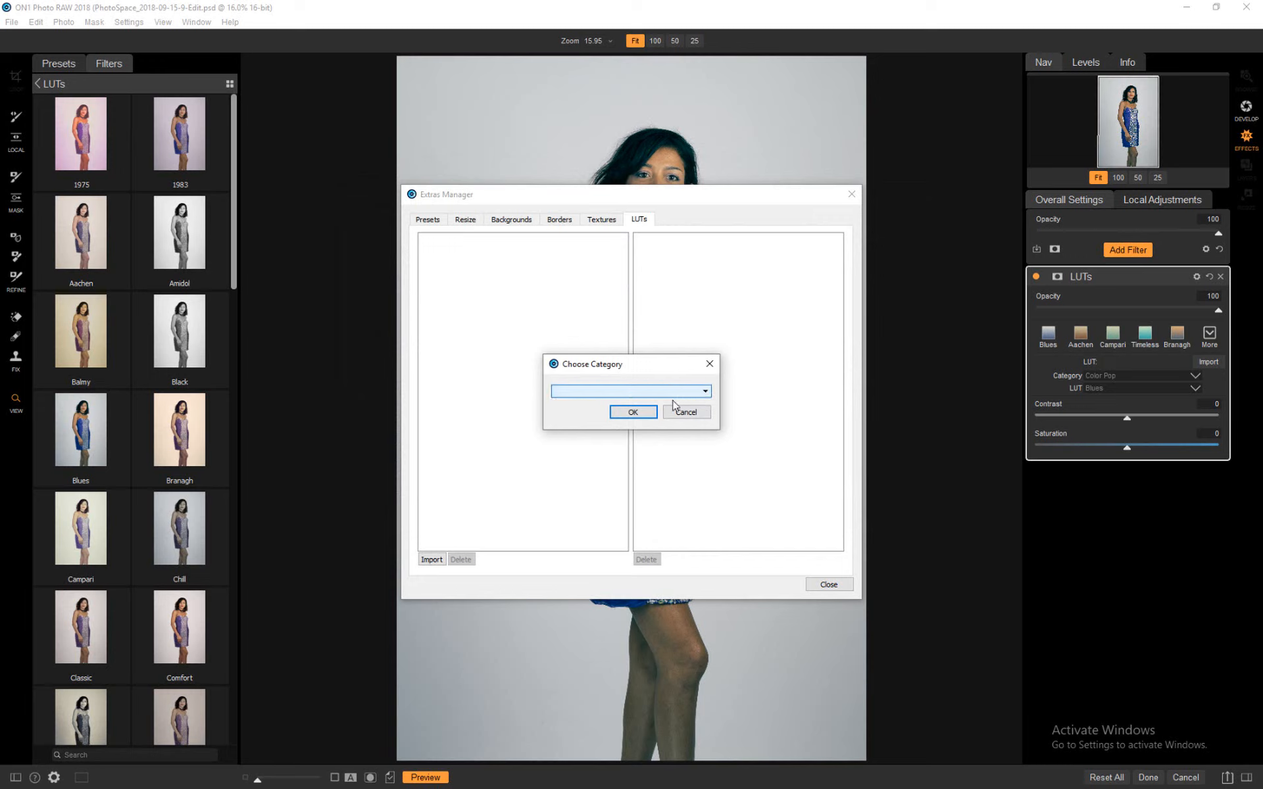
click(705, 393)
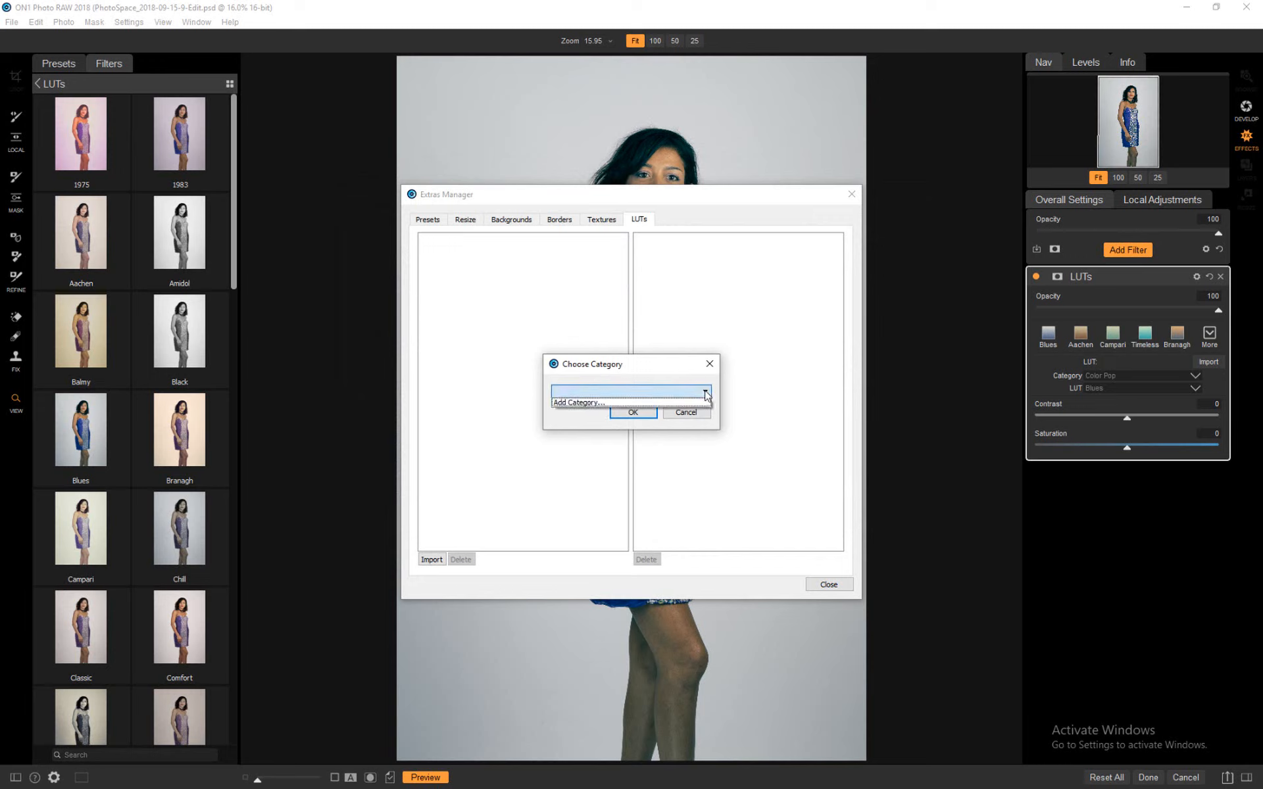
click(690, 402)
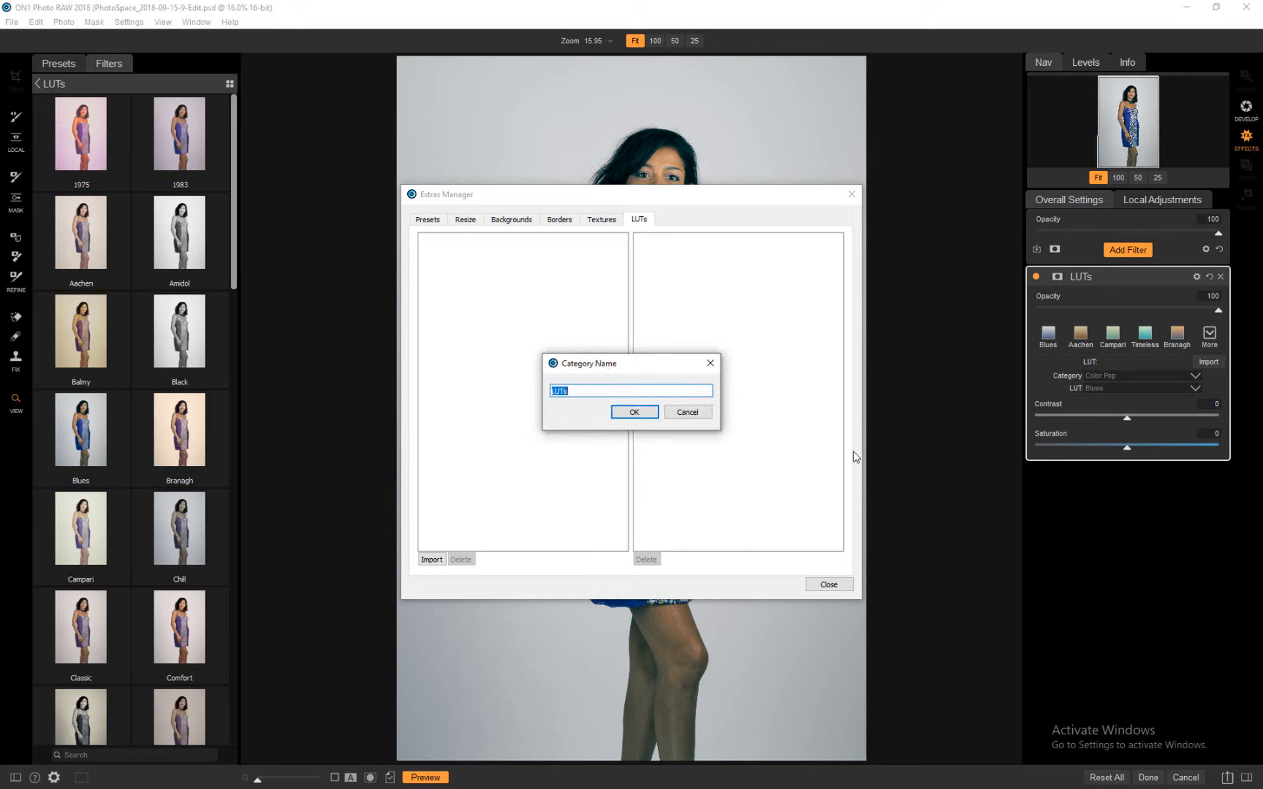
text(MyLooks)
click(631, 412)
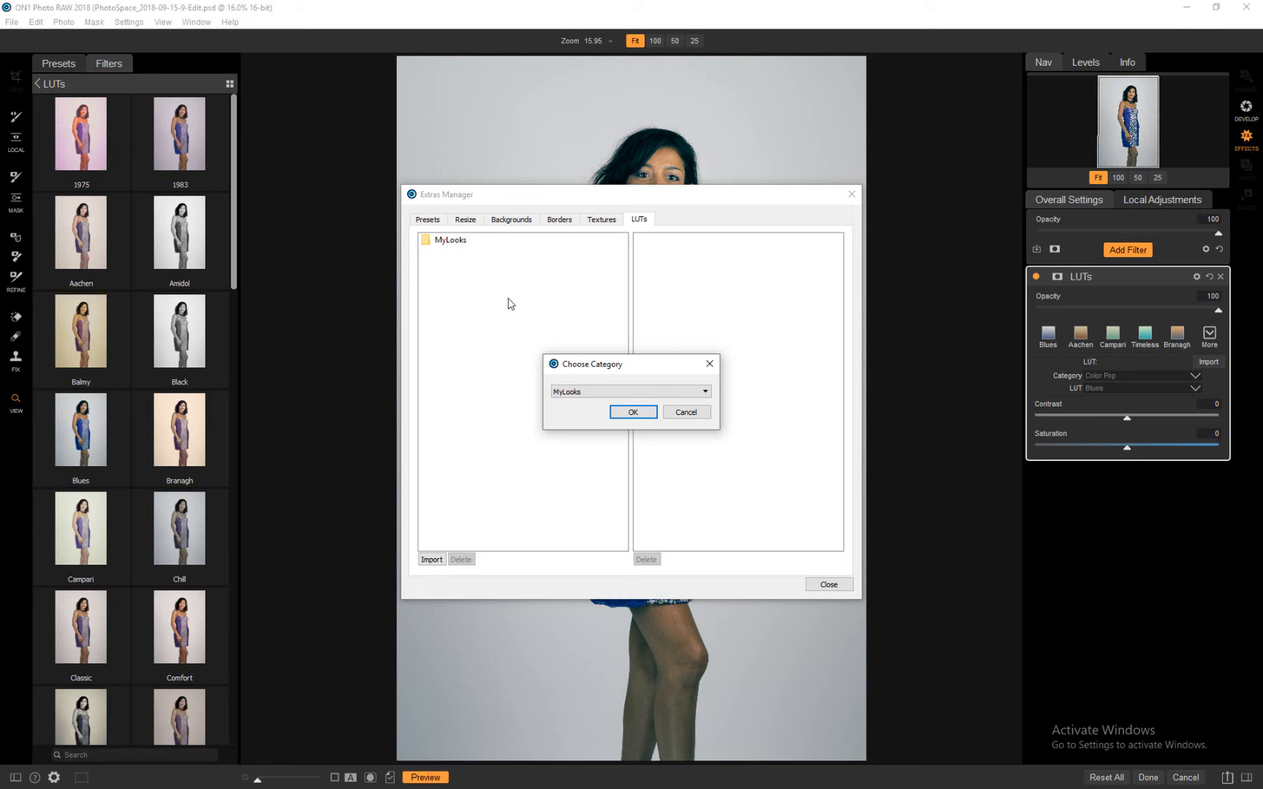
click(638, 414)
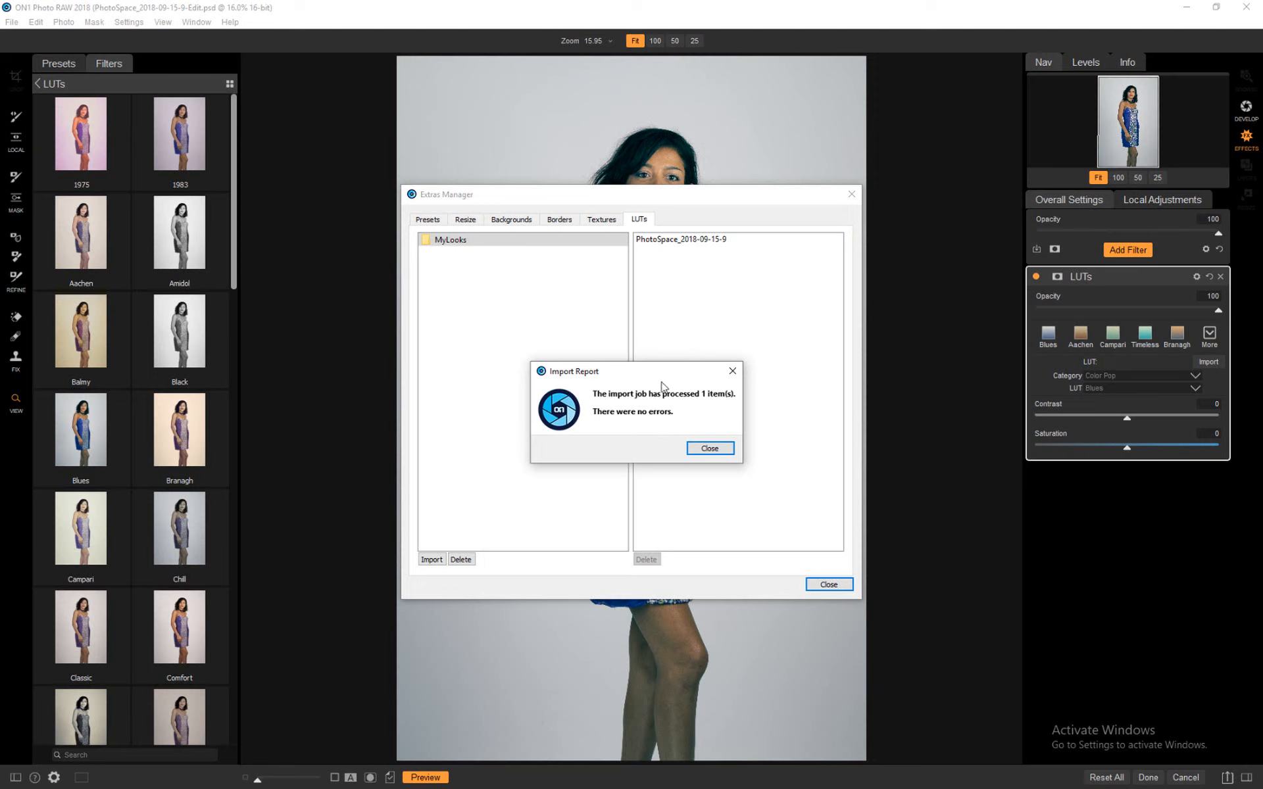
click(711, 450)
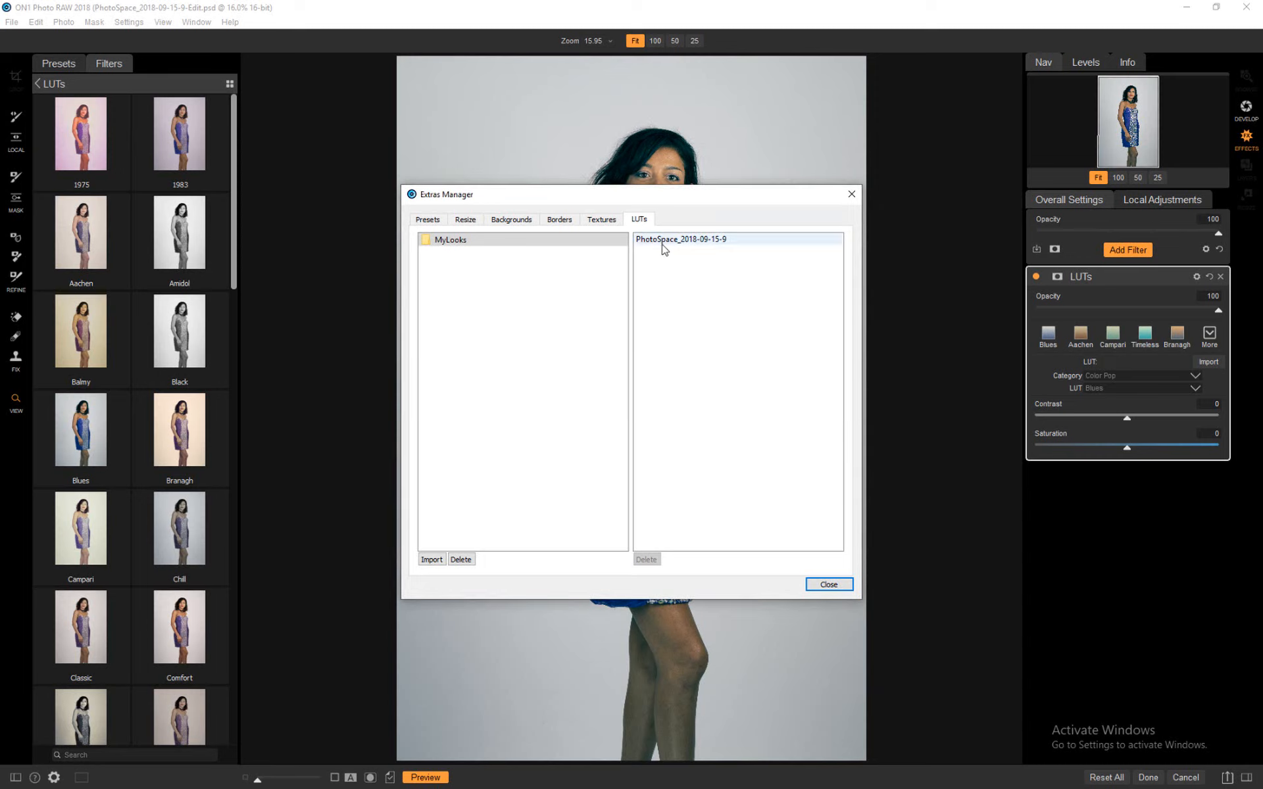
click(822, 586)
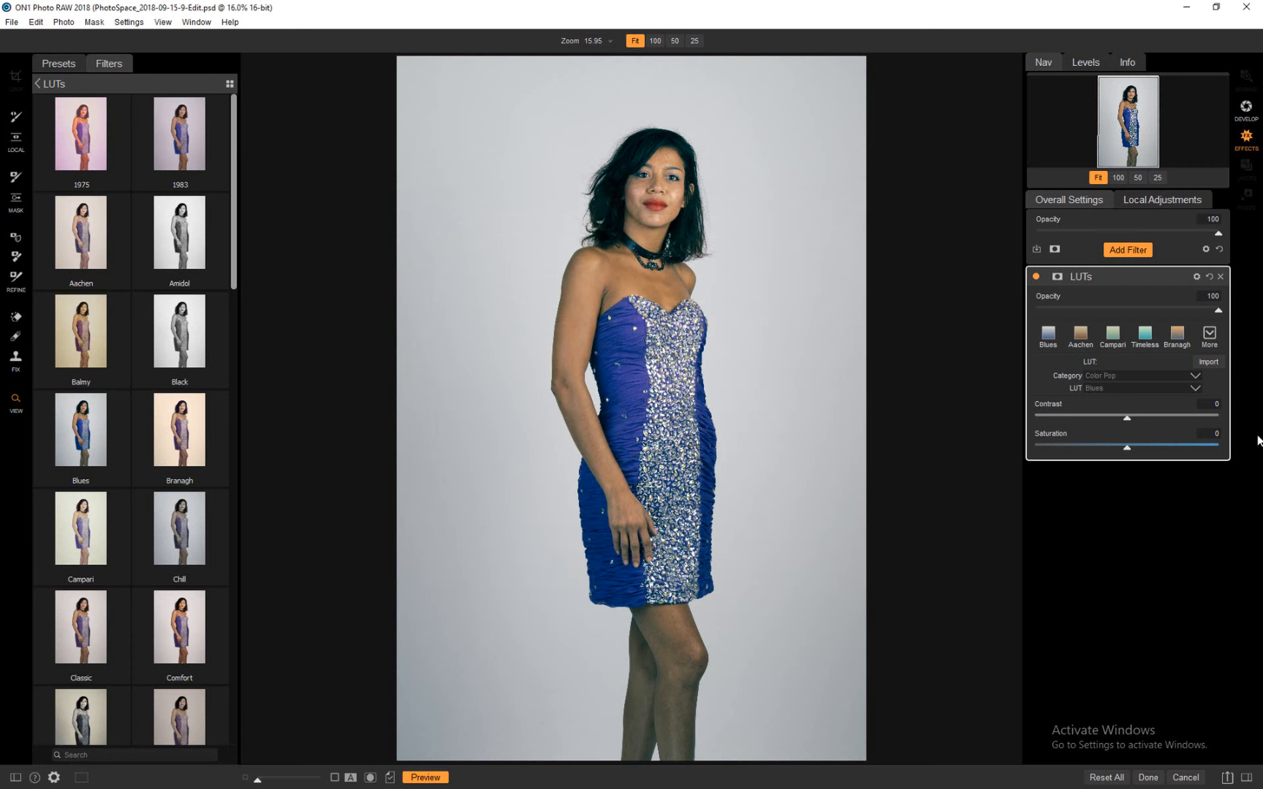
- Switch the LUTs filter to the MyLooks category to apply the PhotoSpace_2018-09-15-9 LUT, and check the category's LUT list
click(1196, 375)
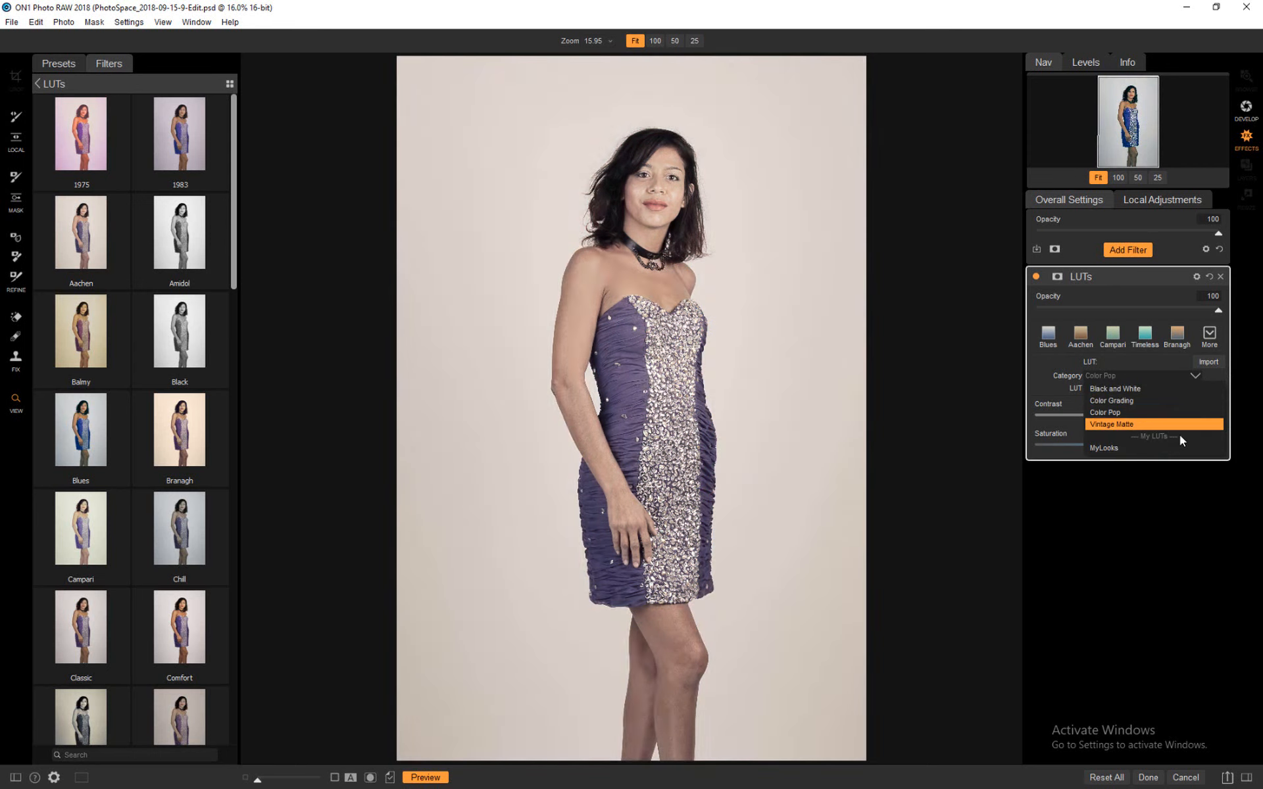
click(1169, 449)
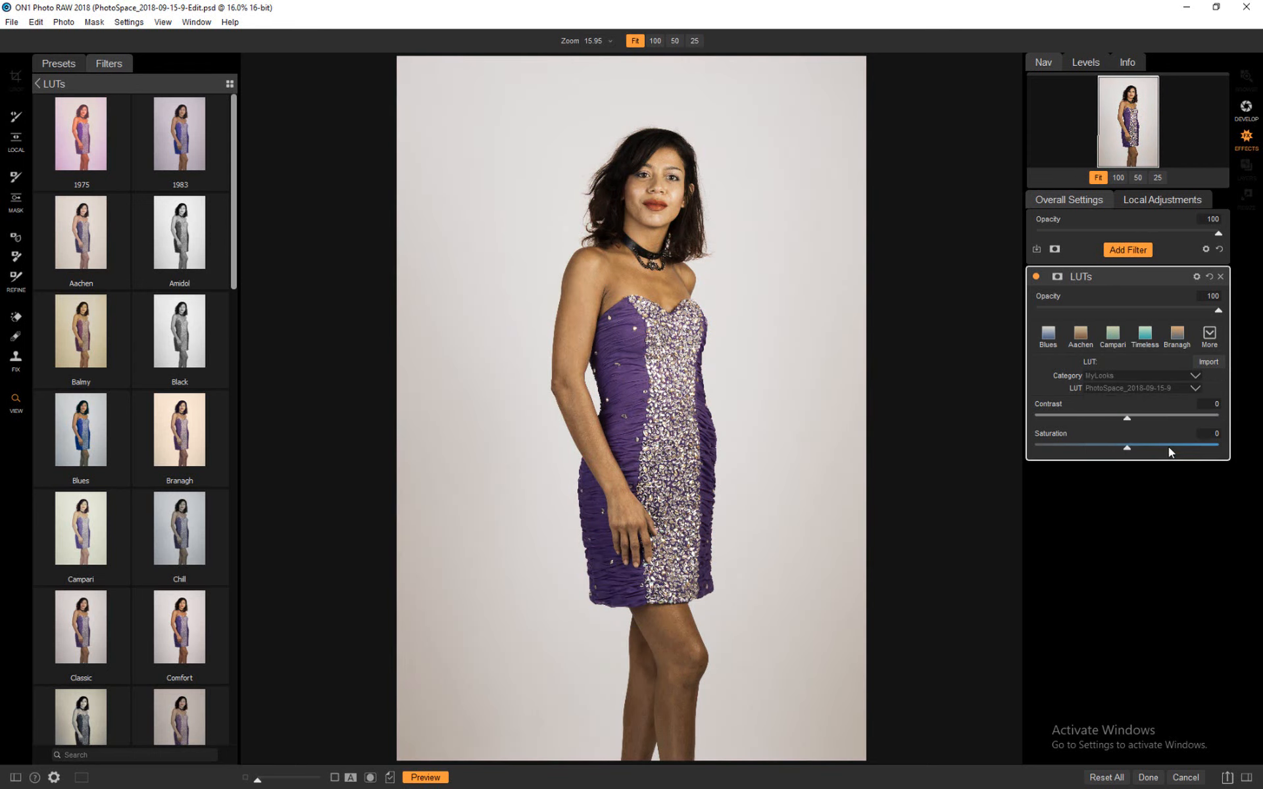
click(1194, 389)
click(1194, 390)
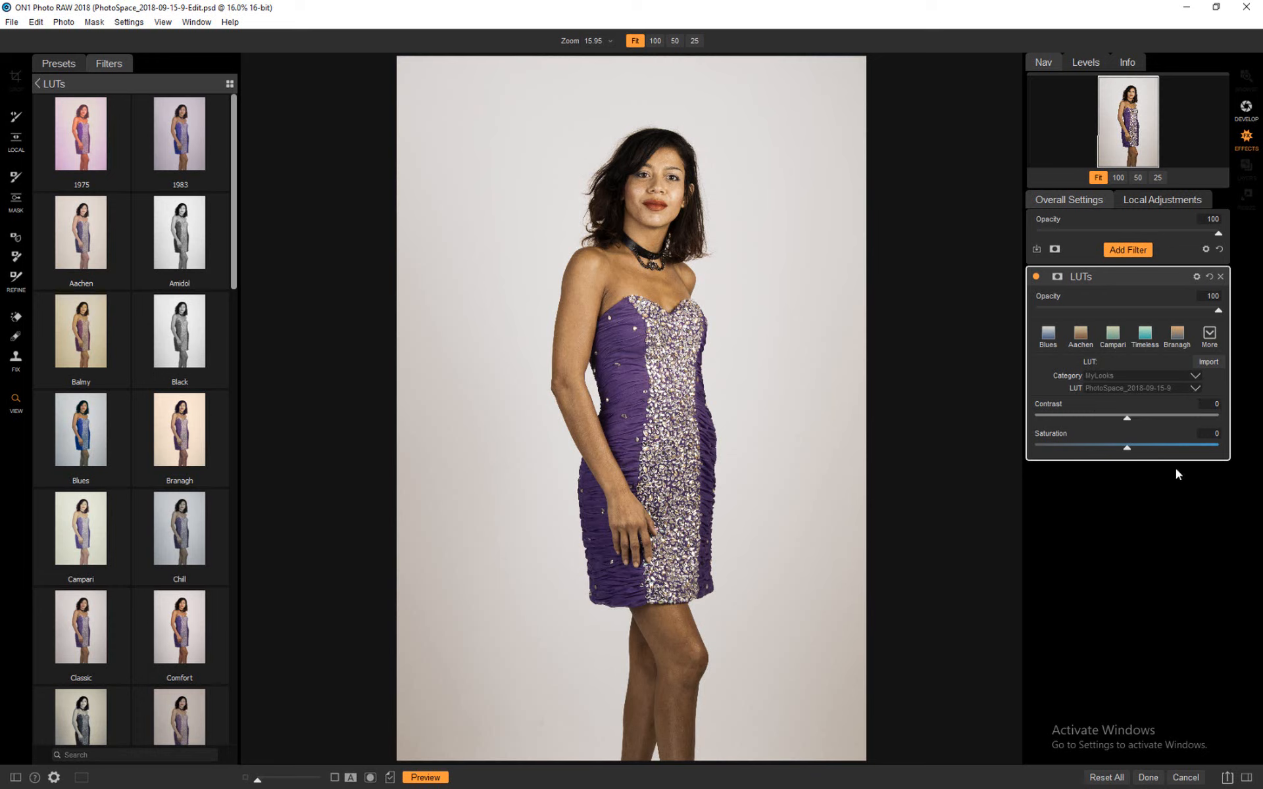